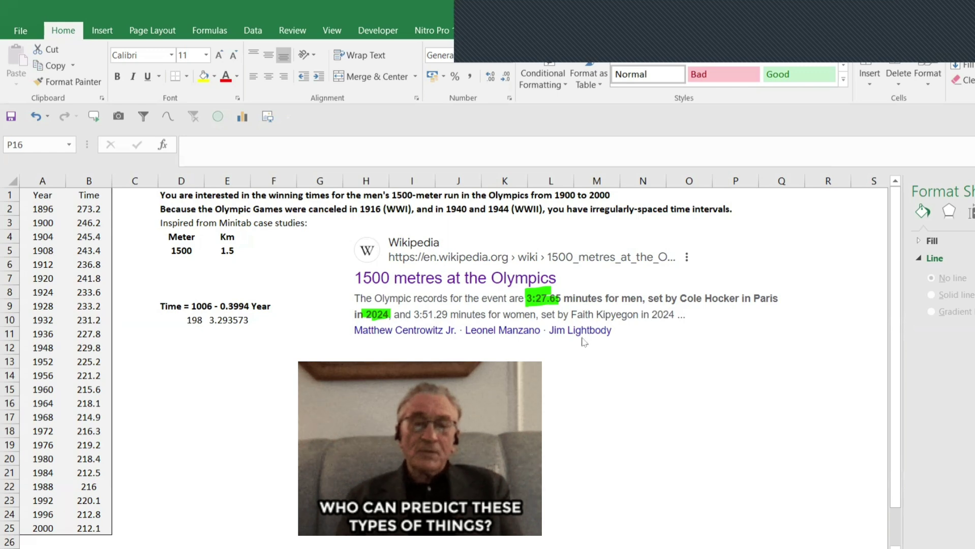
Insert the recommended scatter chart for the Year and Time data in A1:B25.
click(44, 195)
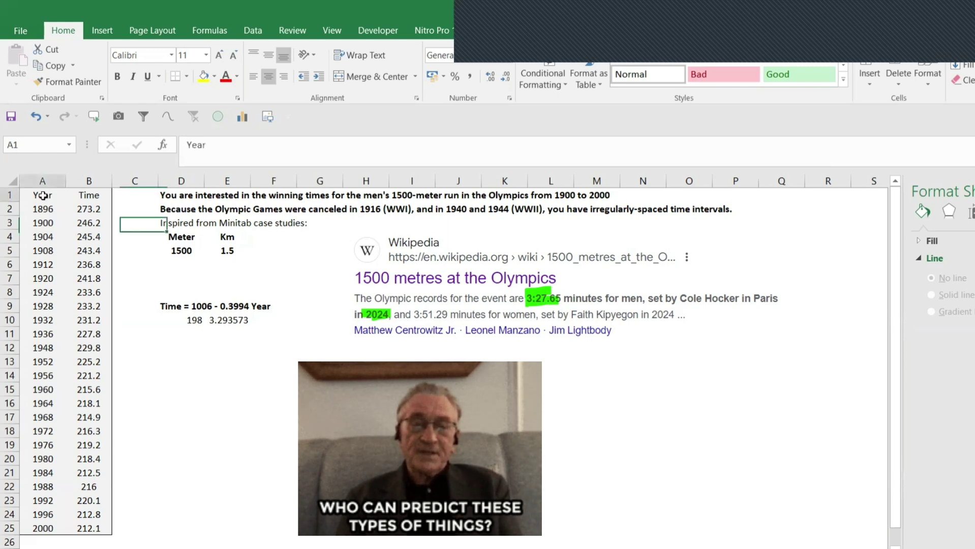
drag(44, 195, 32, 523)
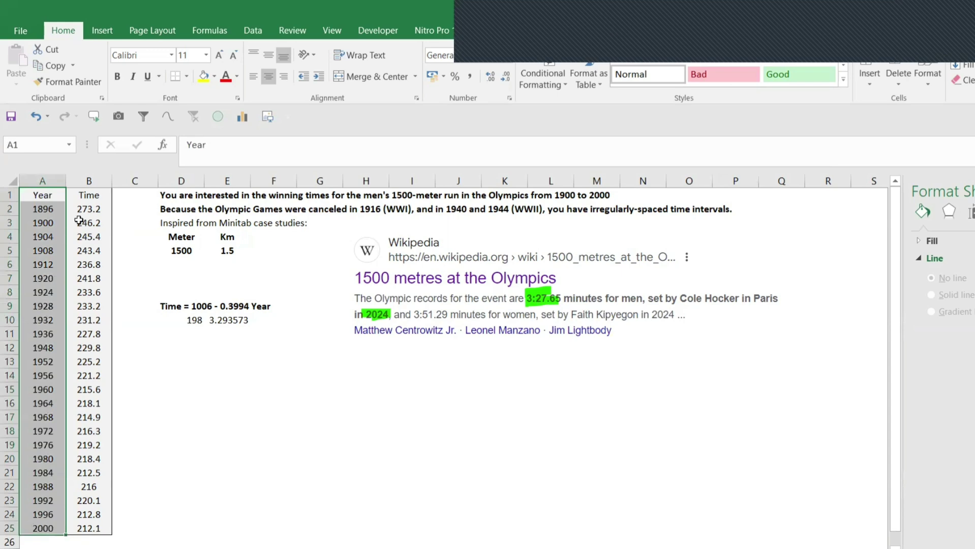
drag(85, 199, 79, 531)
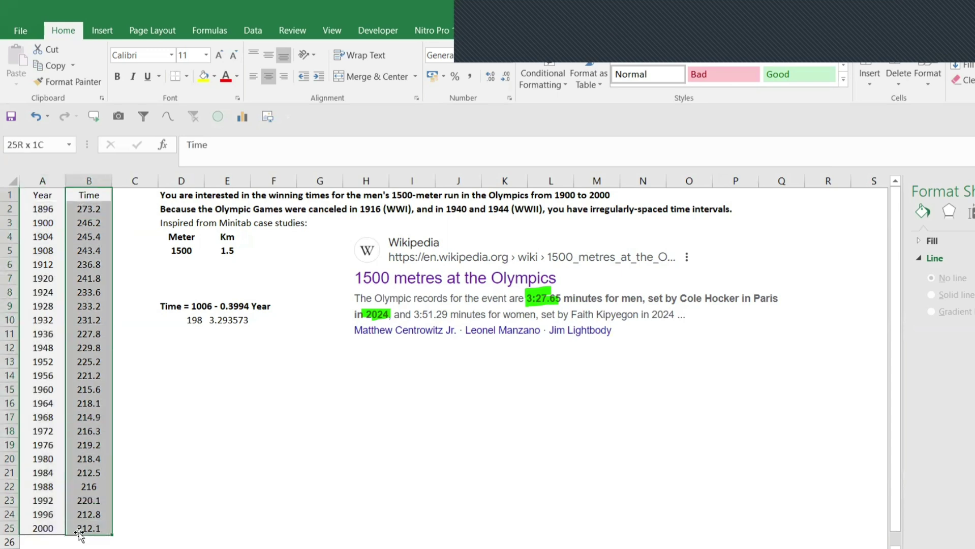
drag(40, 198, 102, 527)
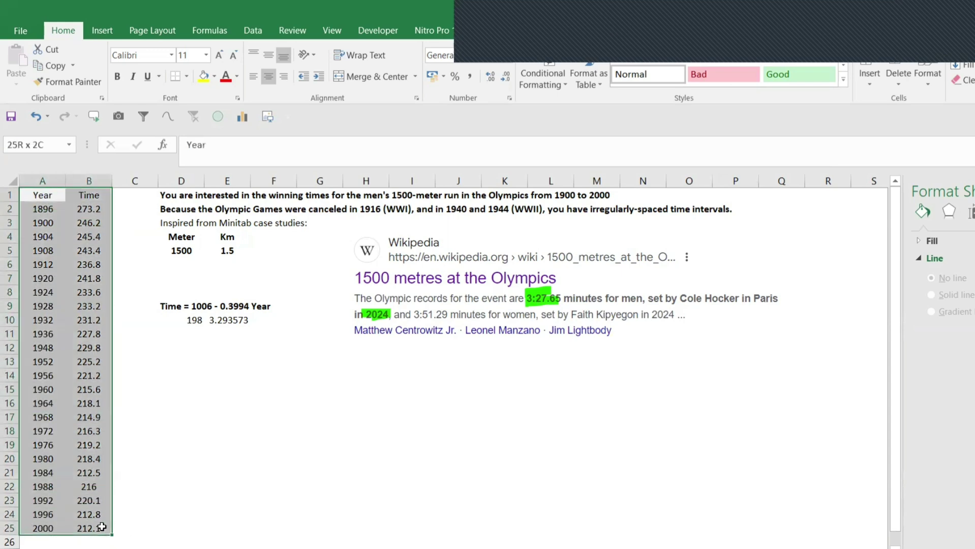
click(102, 31)
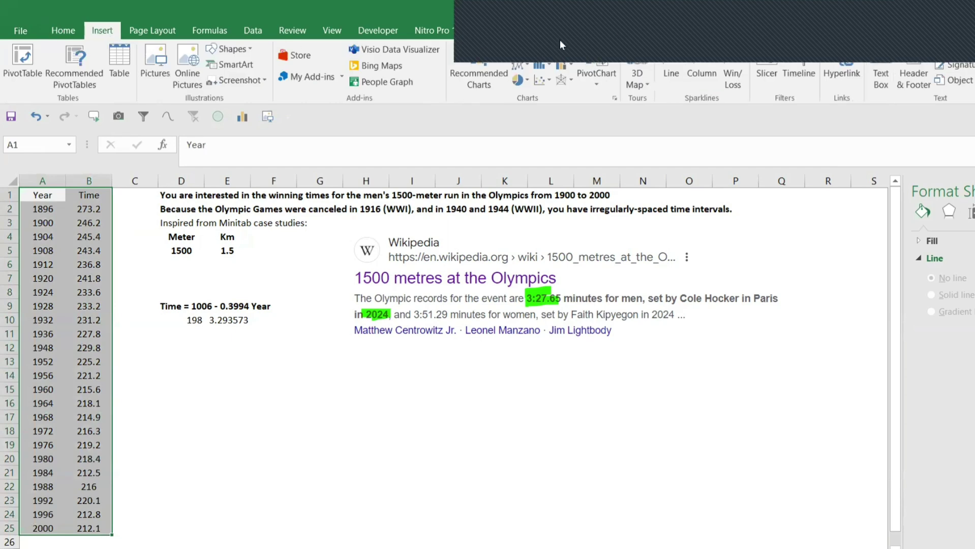
click(497, 75)
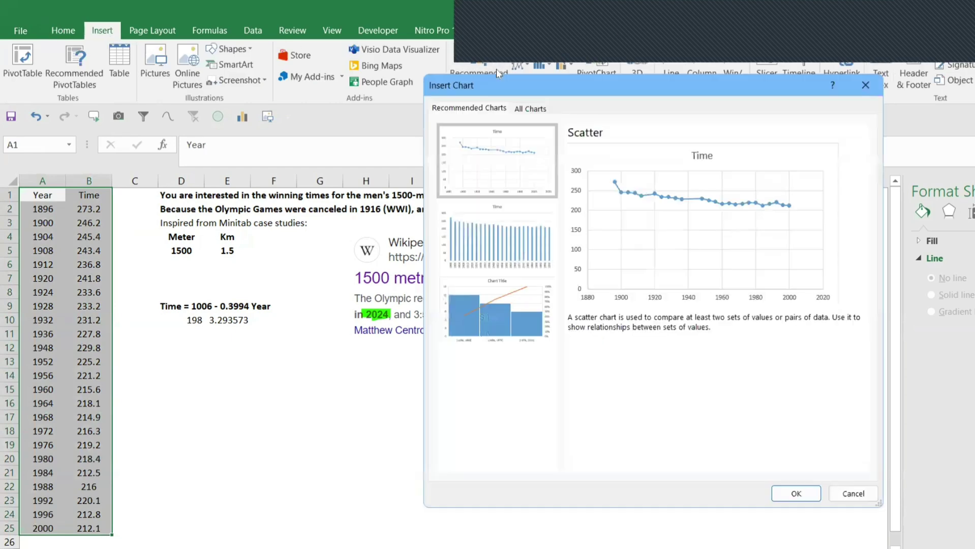
click(796, 494)
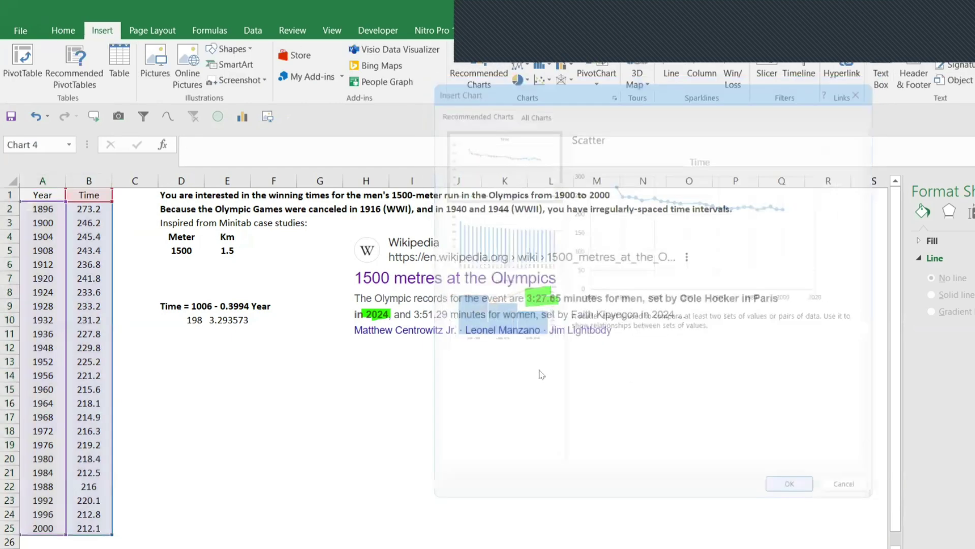
Remove the chart's vertical and horizontal gridlines and set the vertical axis minimum to 200.
click(487, 421)
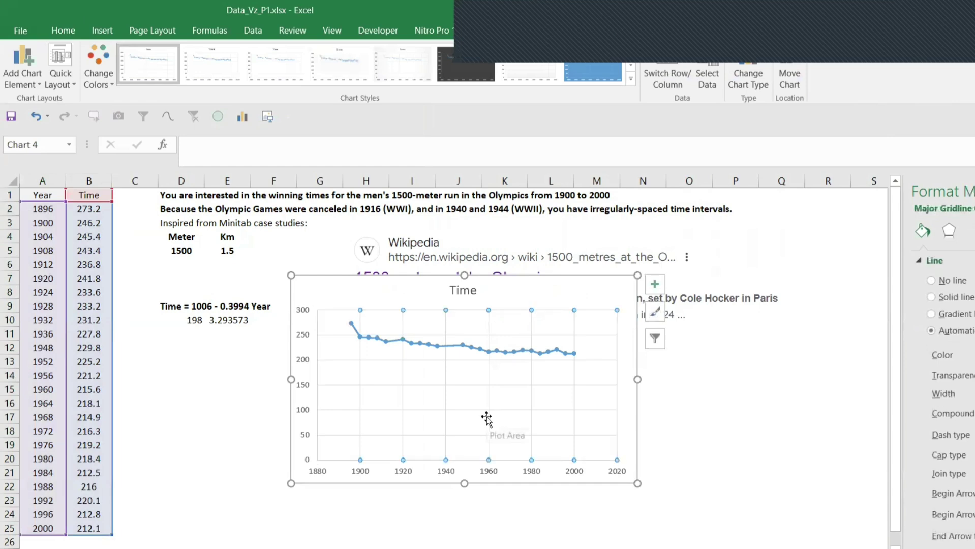
key(Escape)
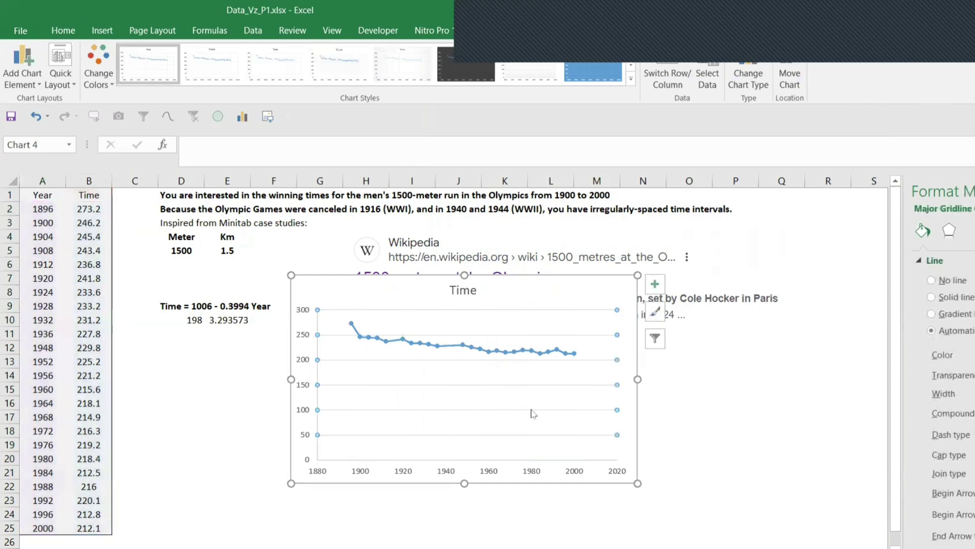
click(307, 461)
right_click(307, 460)
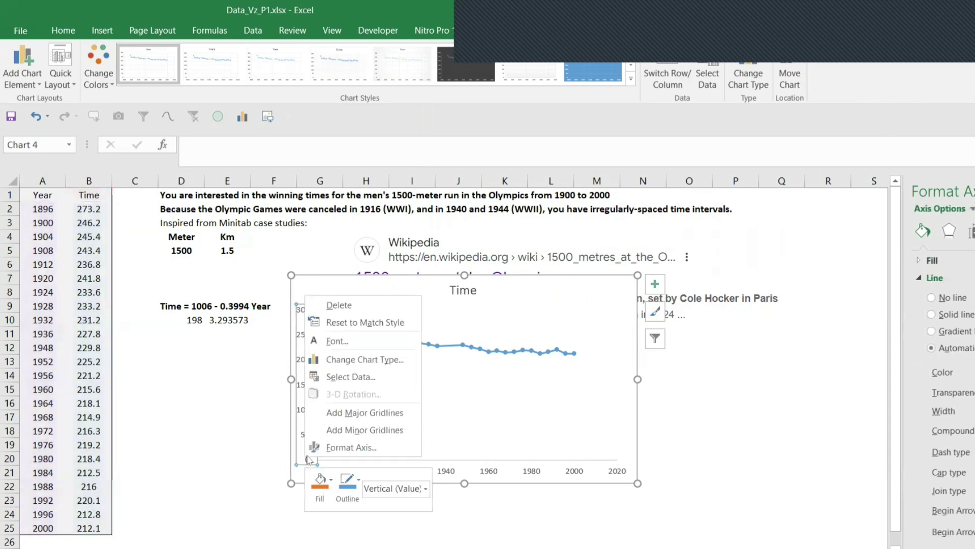
click(356, 446)
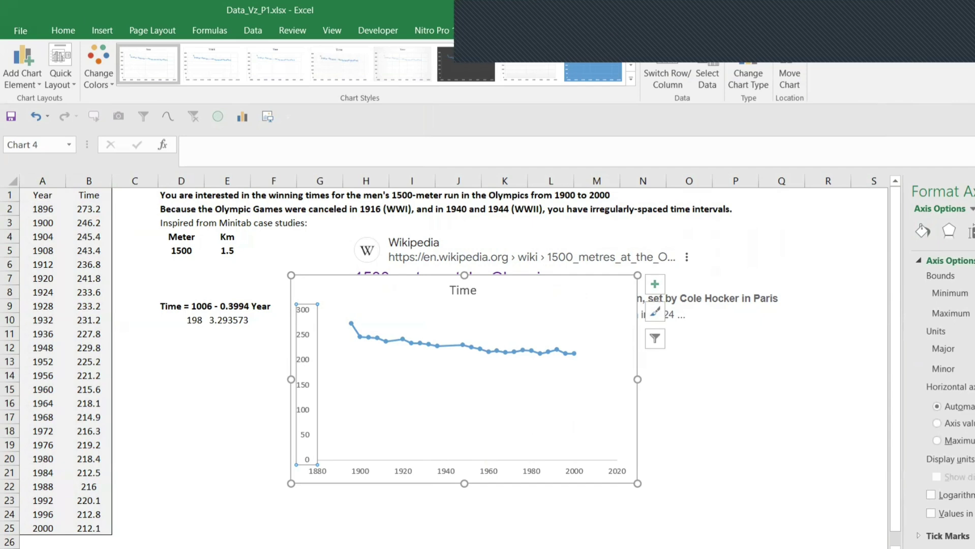
key(Return)
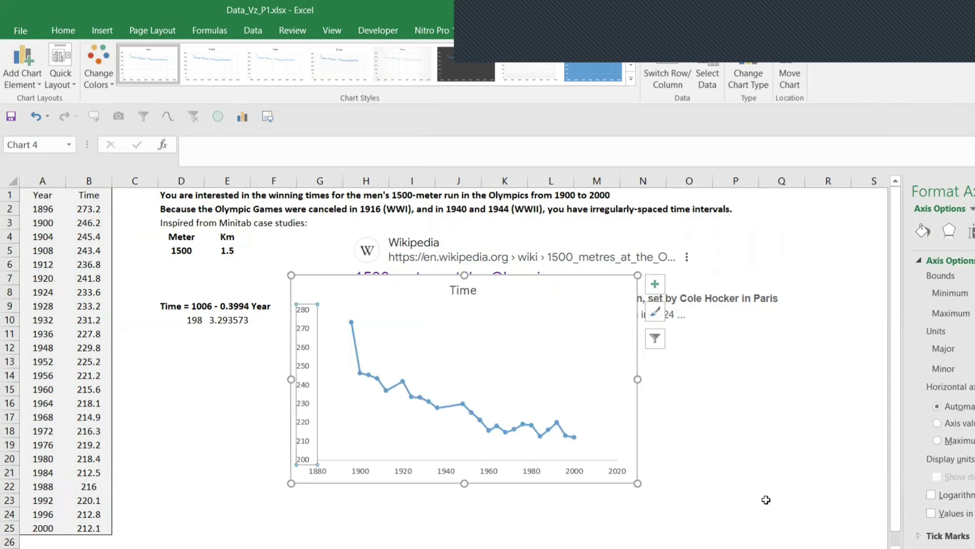
Make all of the chart's text bold and move the chart below the Wikipedia snippet.
click(726, 499)
click(600, 484)
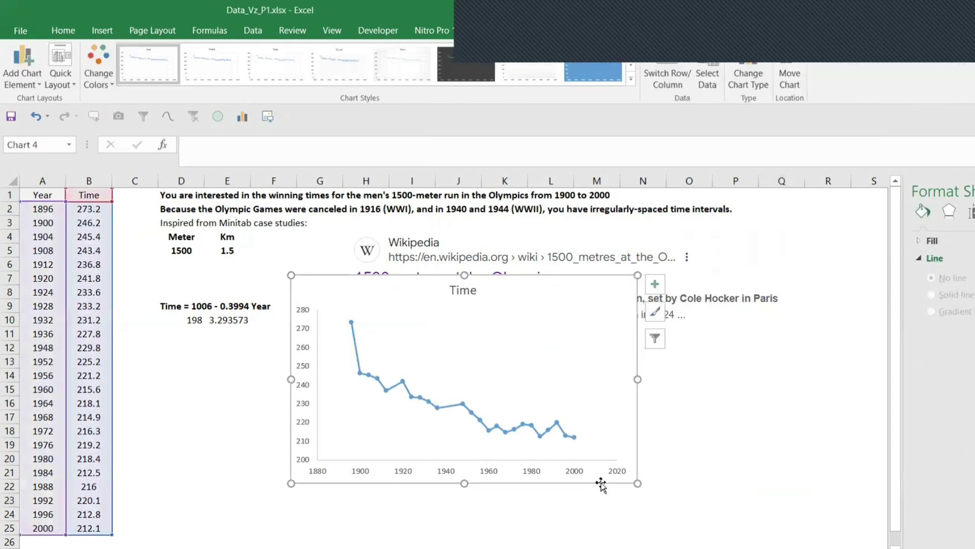
key(ctrl+b)
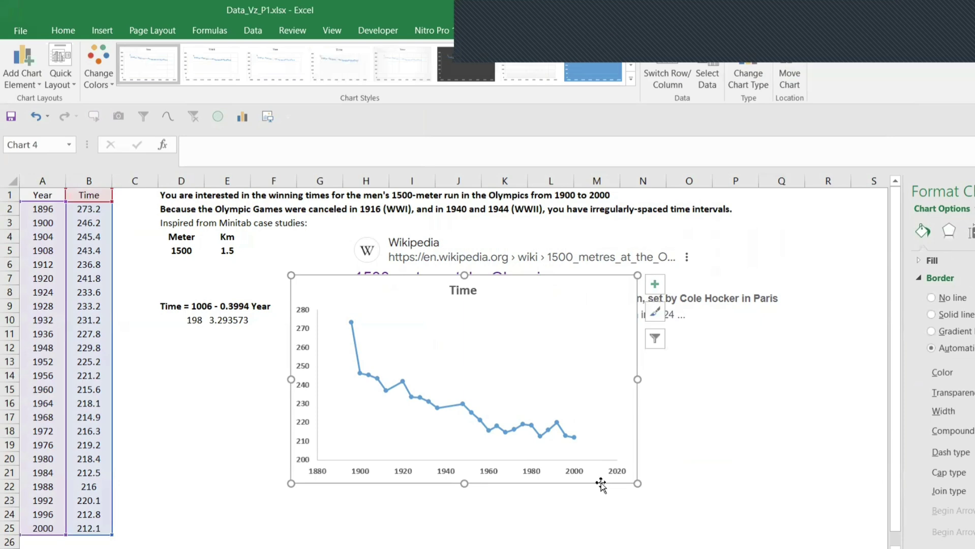
drag(600, 486, 642, 480)
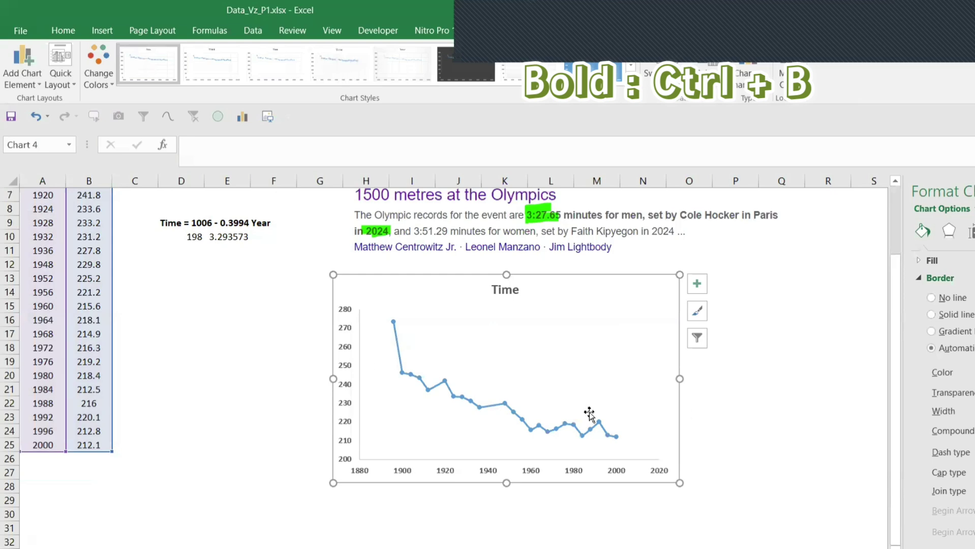
Delete the chart title.
click(508, 295)
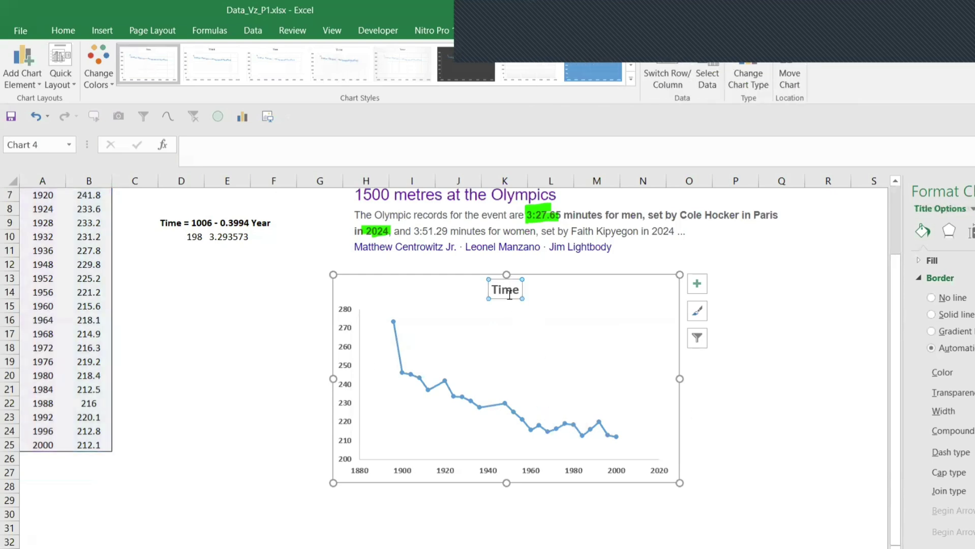
key(Delete)
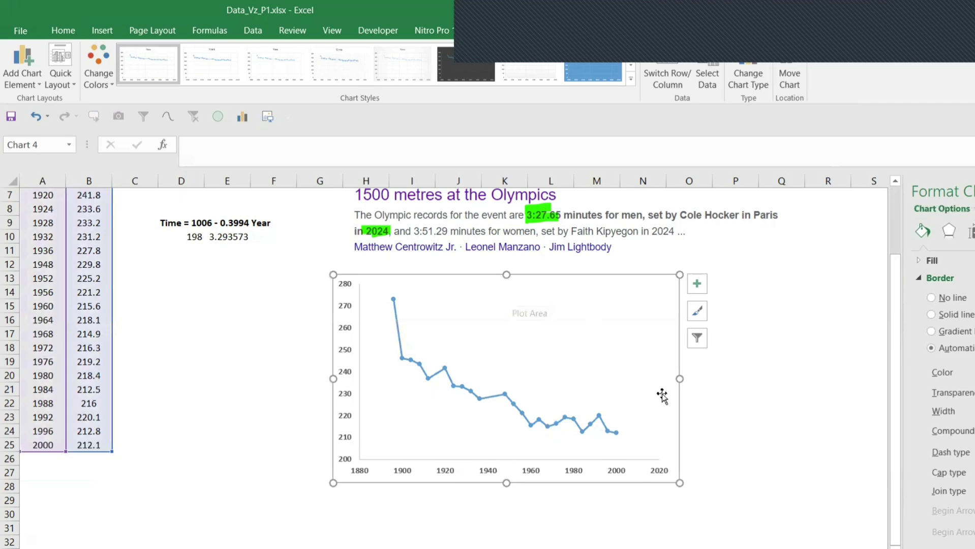
click(612, 388)
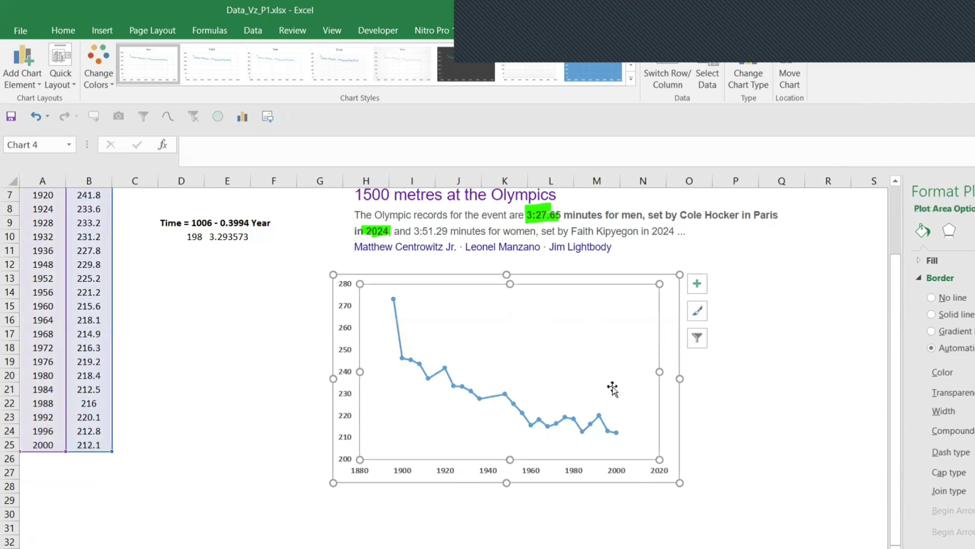
Apply quick layout Layout 9 to the chart and delete its legend.
click(60, 76)
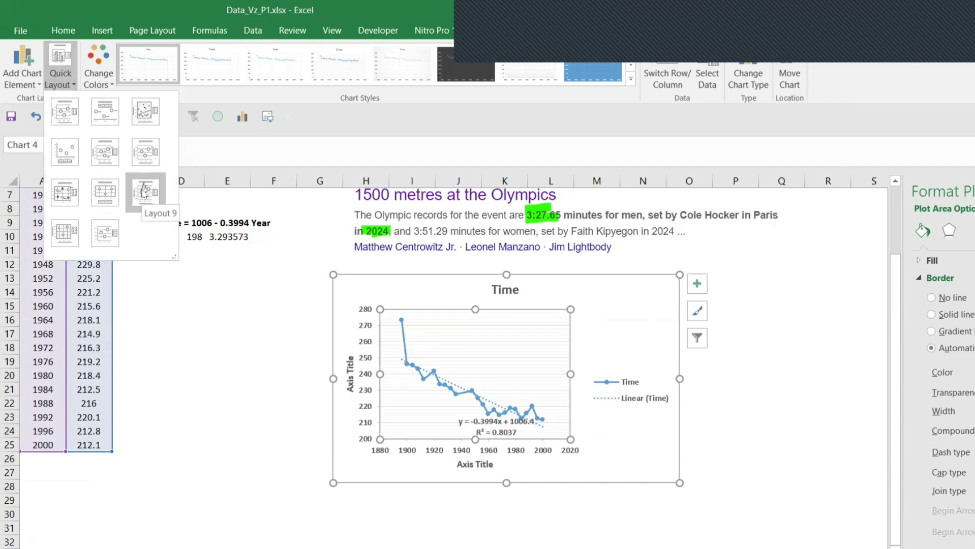
click(144, 192)
click(623, 374)
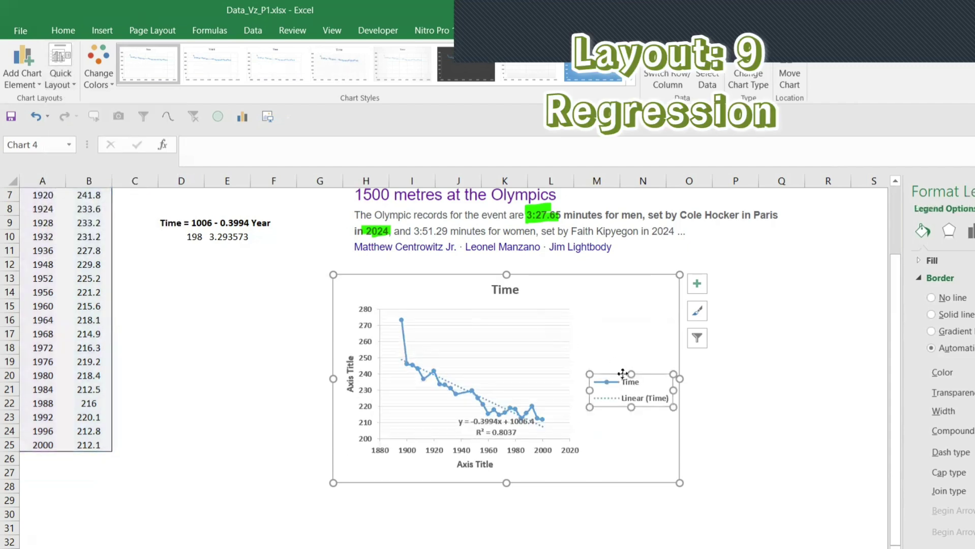
key(Delete)
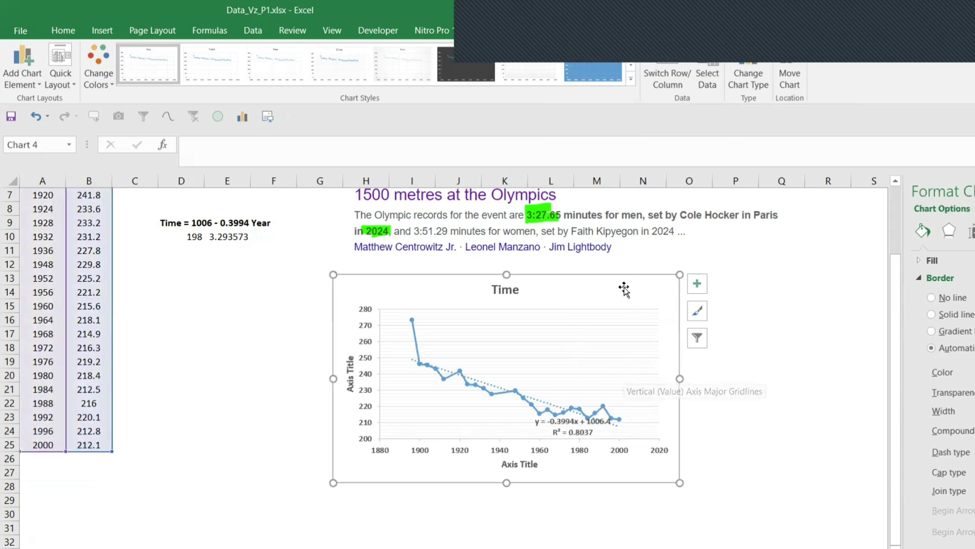
Shift the chart slightly up and left, and move the trendline equation label to the plot's empty upper-right area.
mouse_move(624, 285)
mouse_down()
mouse_move(627, 364)
mouse_move(635, 305)
mouse_move(615, 277)
mouse_up()
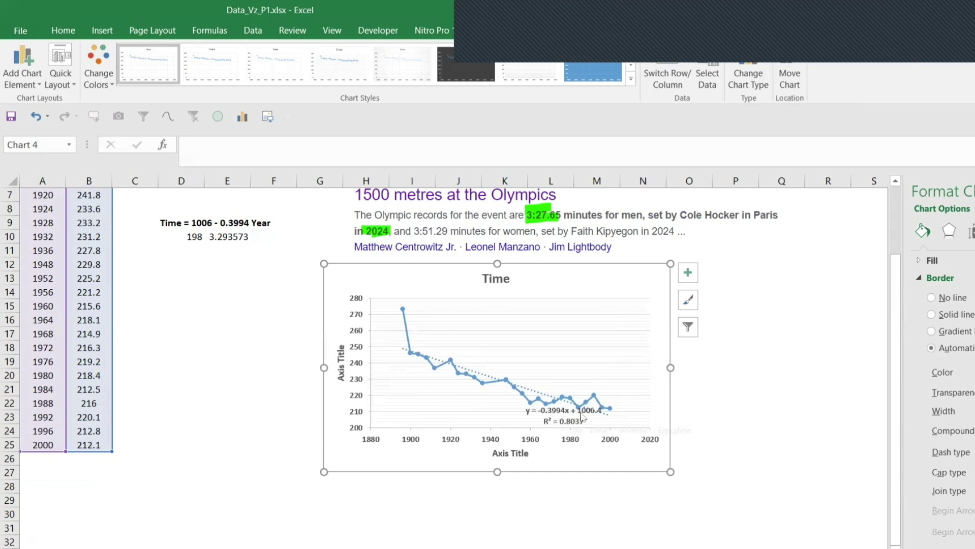
drag(588, 415, 625, 317)
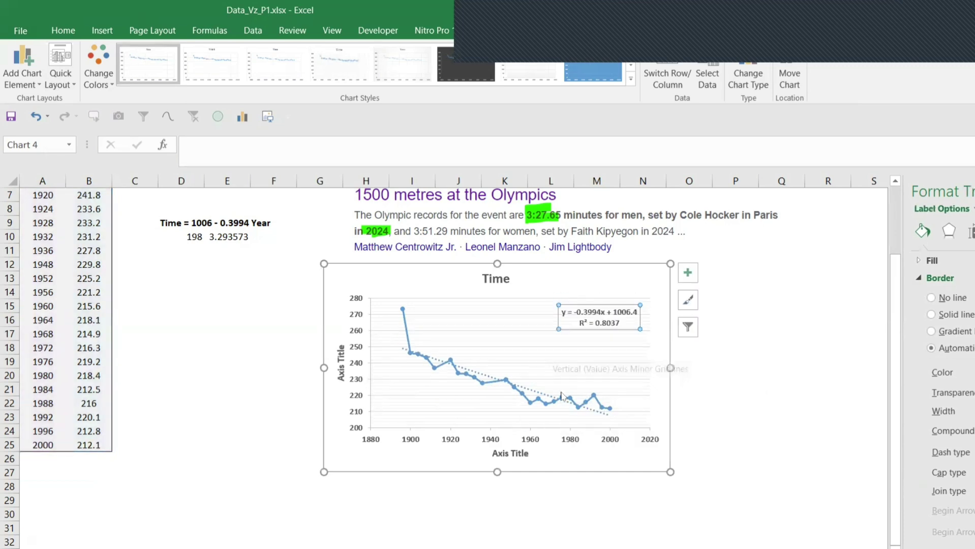
click(559, 347)
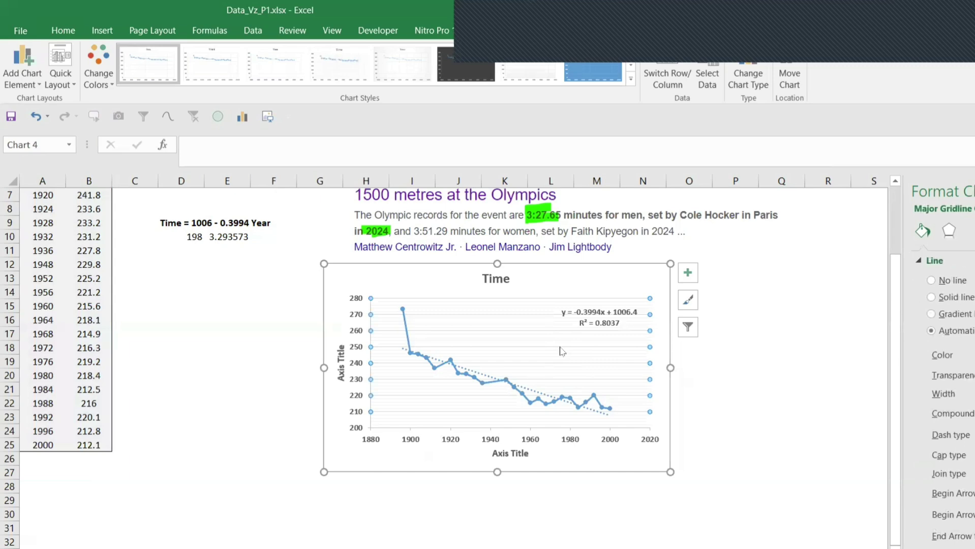
key(Escape)
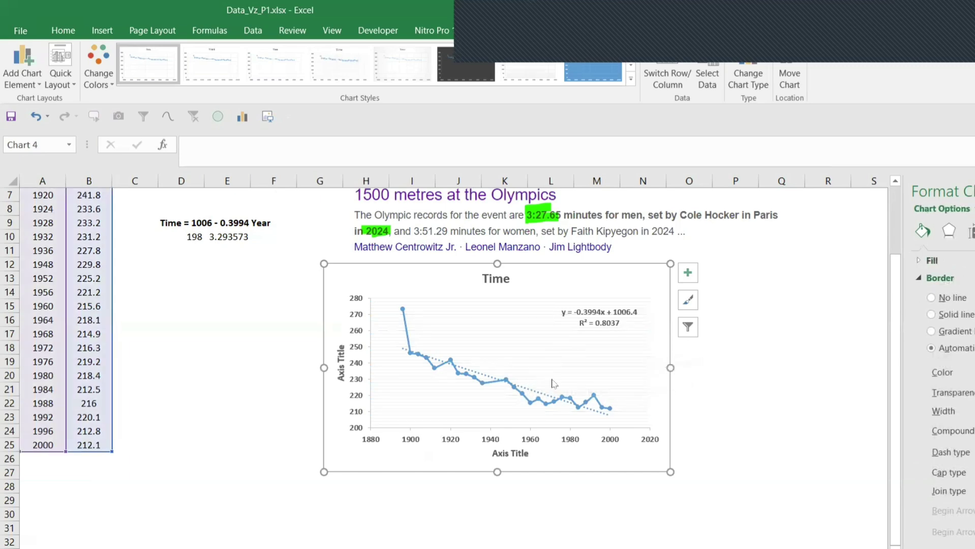
Open the trendline options for the chart's linear trendline.
click(533, 390)
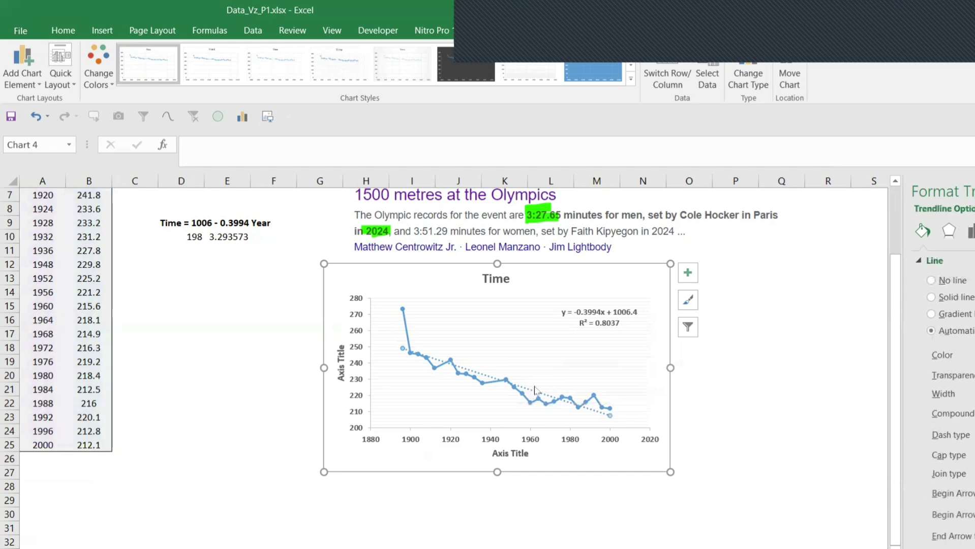
click(970, 231)
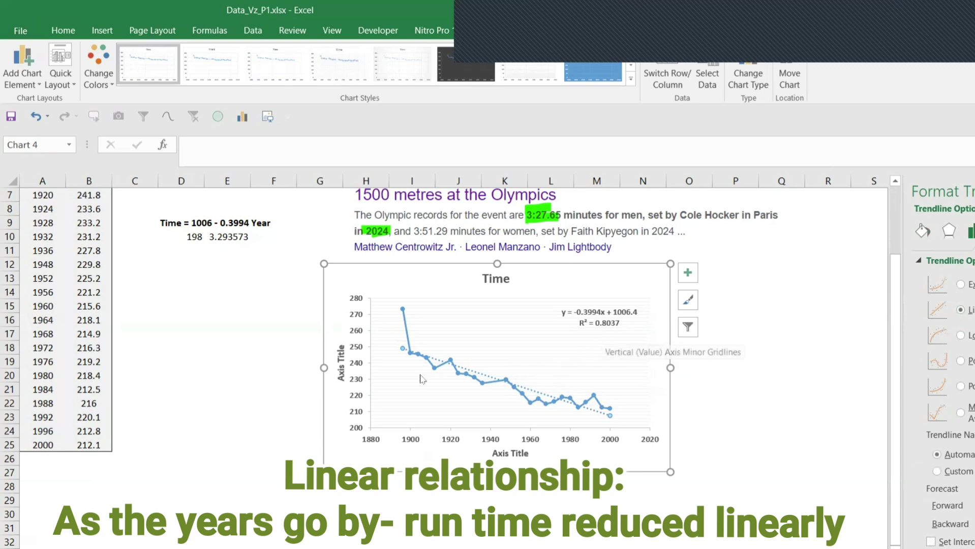
Title the chart's horizontal axis "Year" and its vertical axis "Time".
click(521, 455)
triple_click(521, 454)
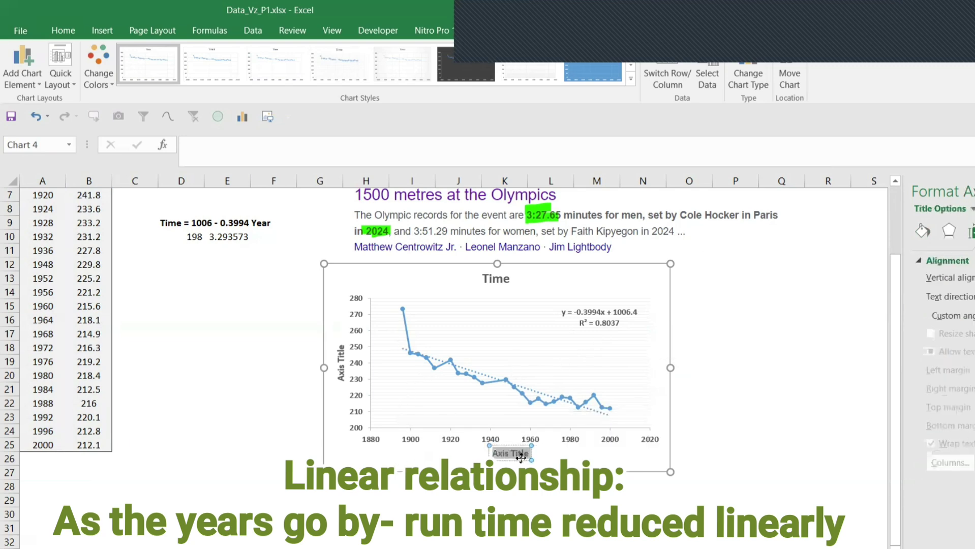
text(Year)
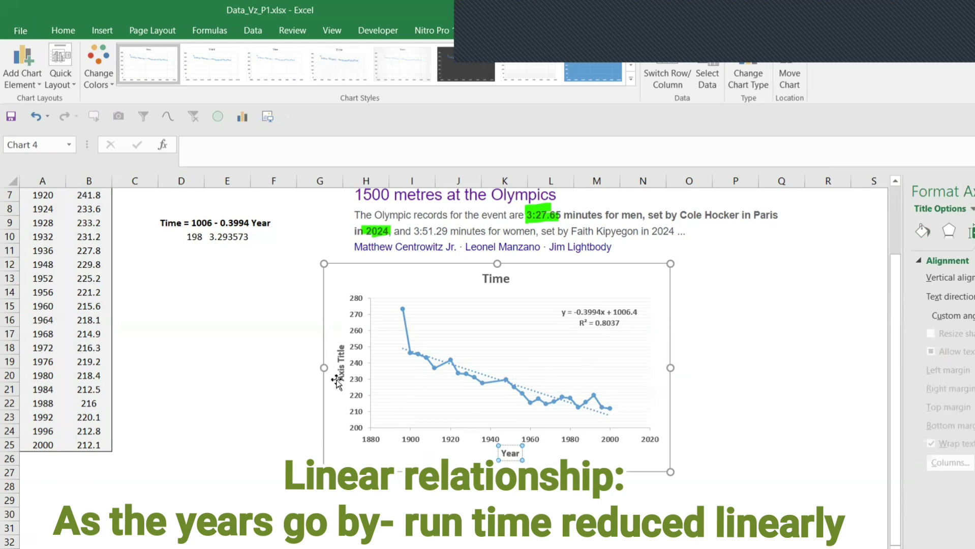
click(341, 381)
triple_click(343, 382)
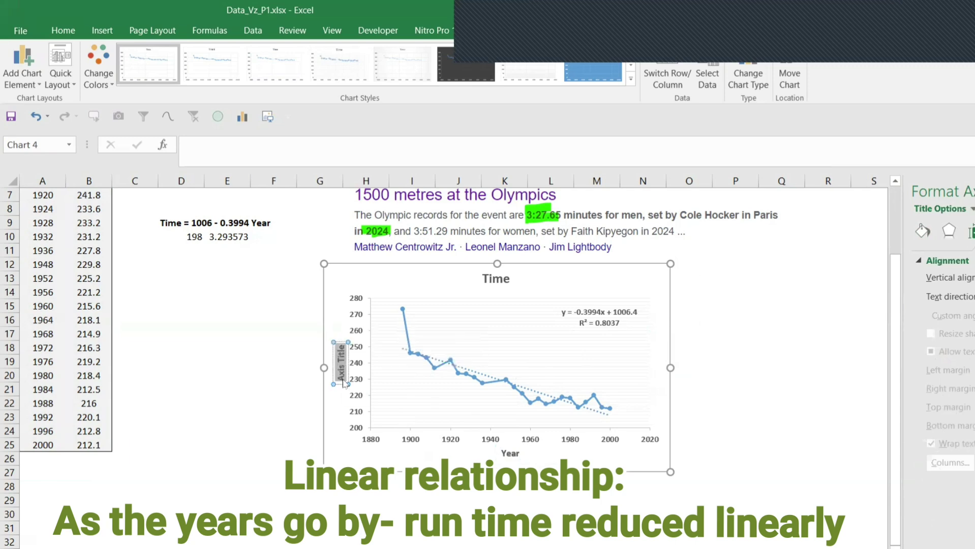
text(Time)
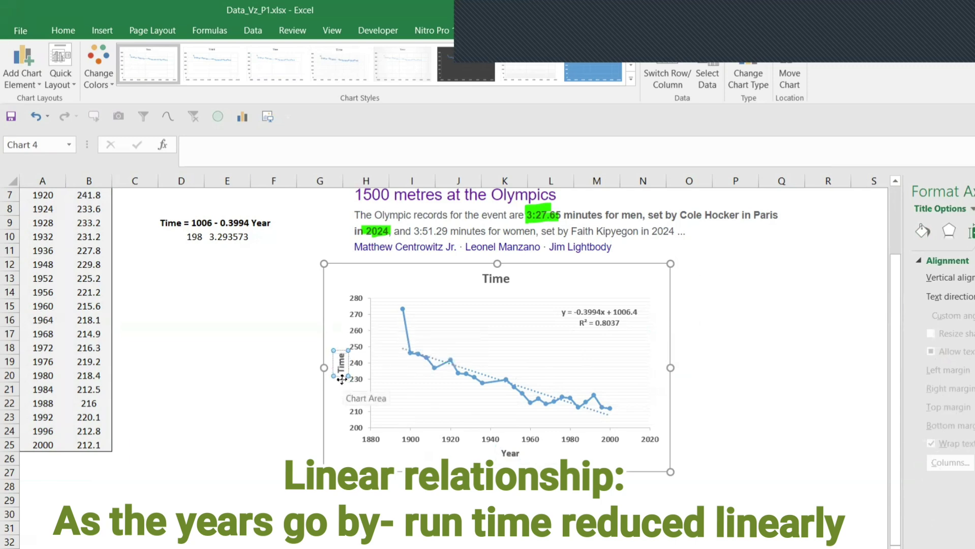
click(741, 378)
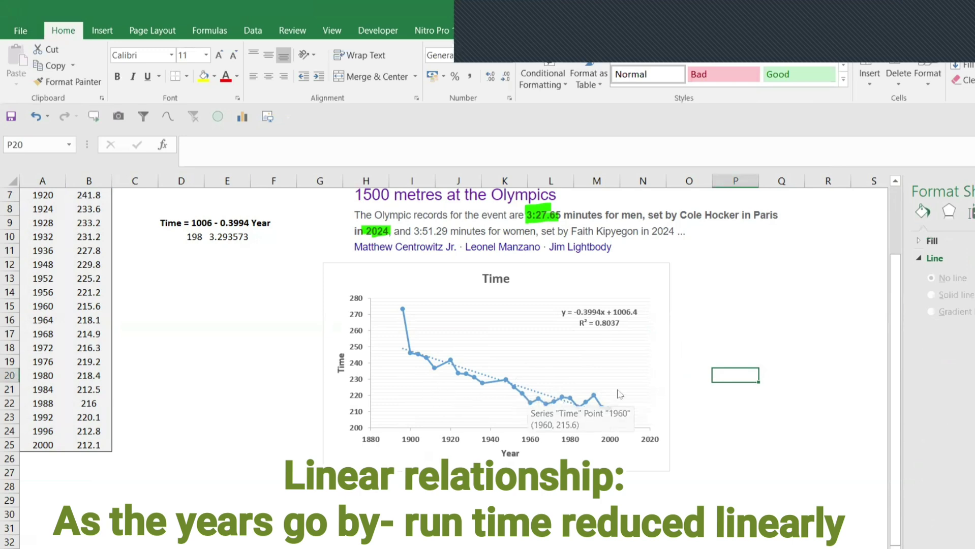
Move the chart down to start near row 17 and select cell D9 with the regression equation.
click(538, 392)
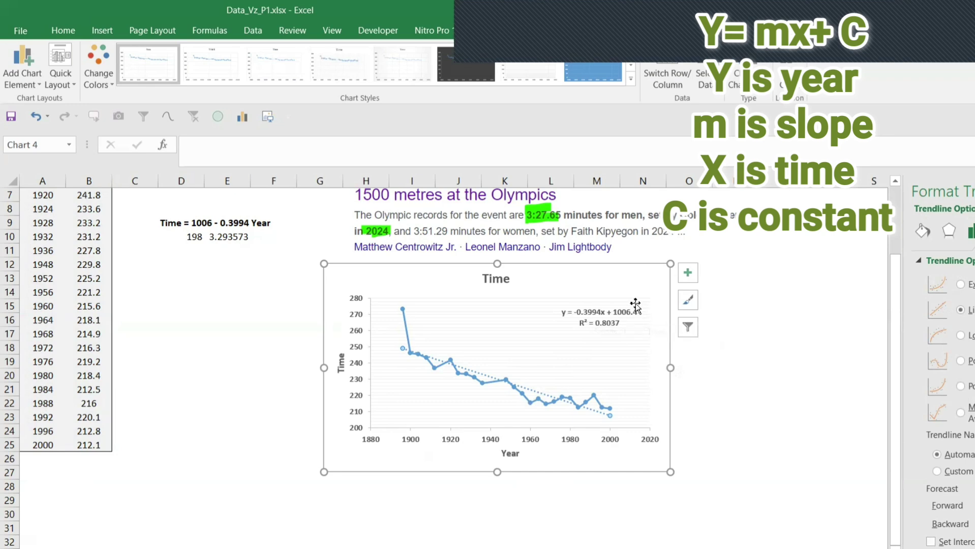
drag(630, 277, 625, 342)
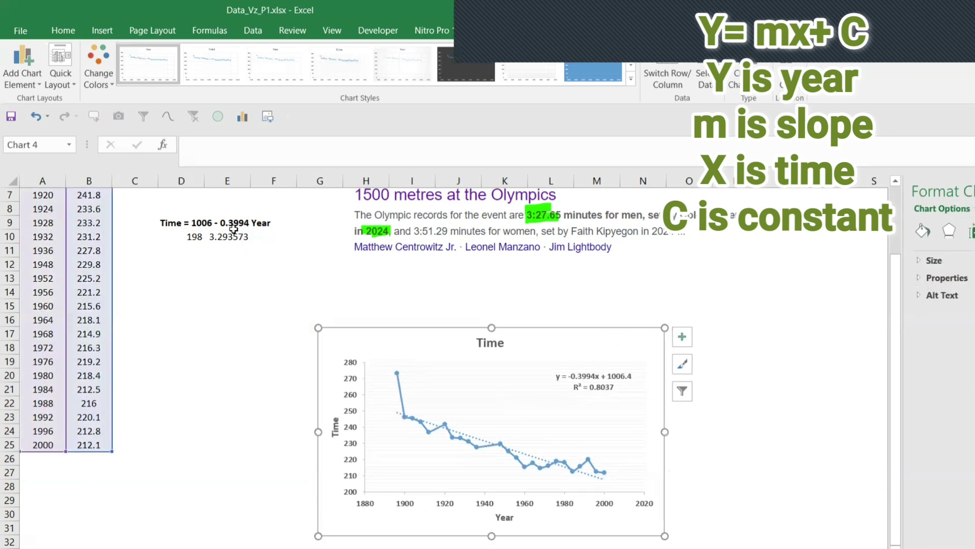
click(177, 223)
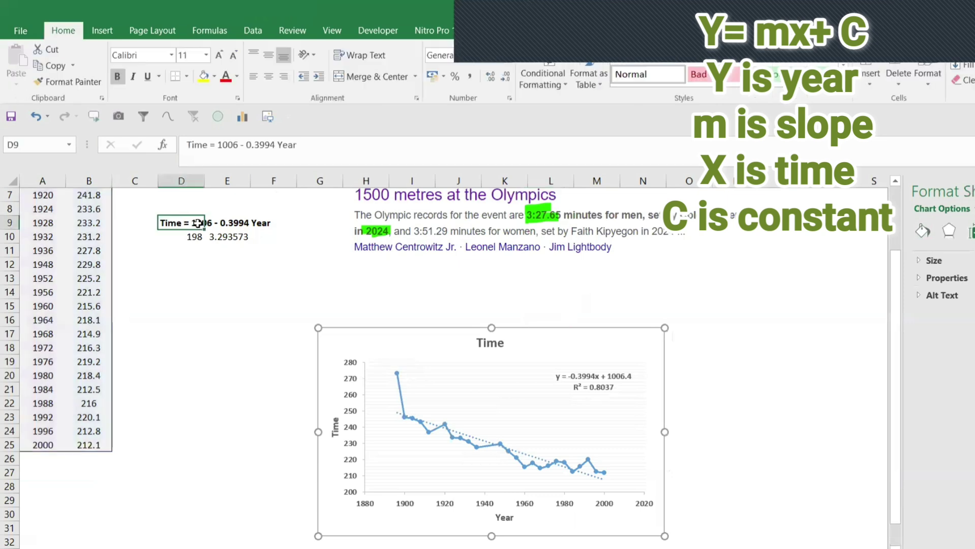
Copy the regression equation from the chart's trendline label into cell D12.
click(219, 222)
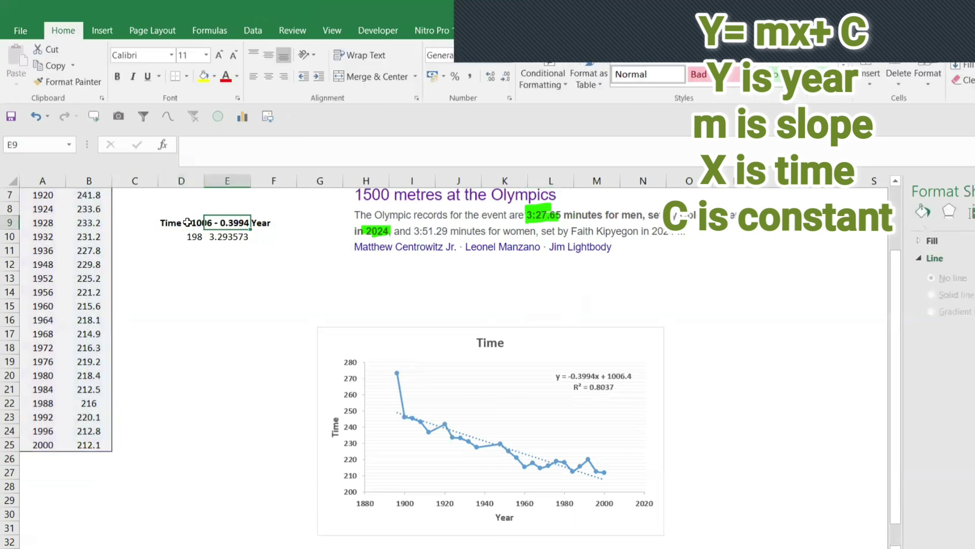
click(590, 377)
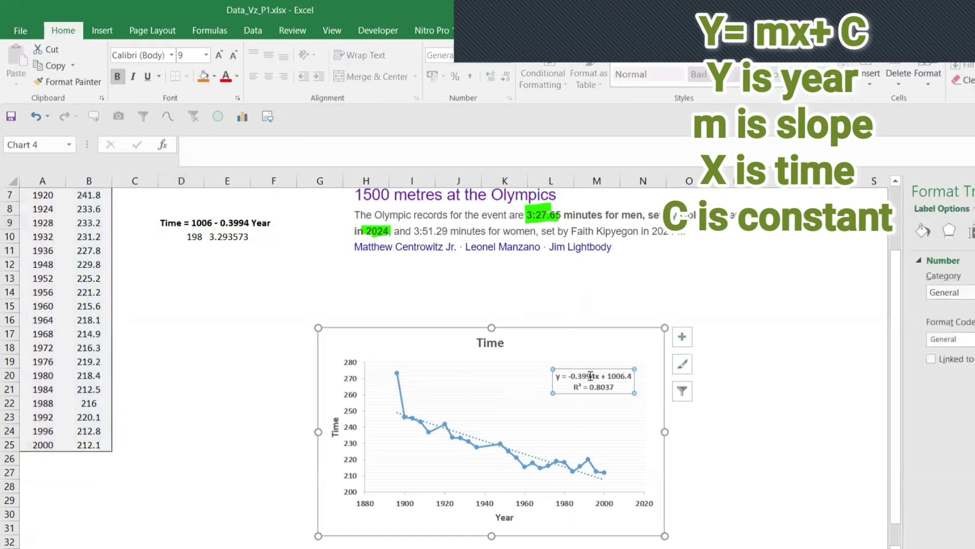
double_click(590, 377)
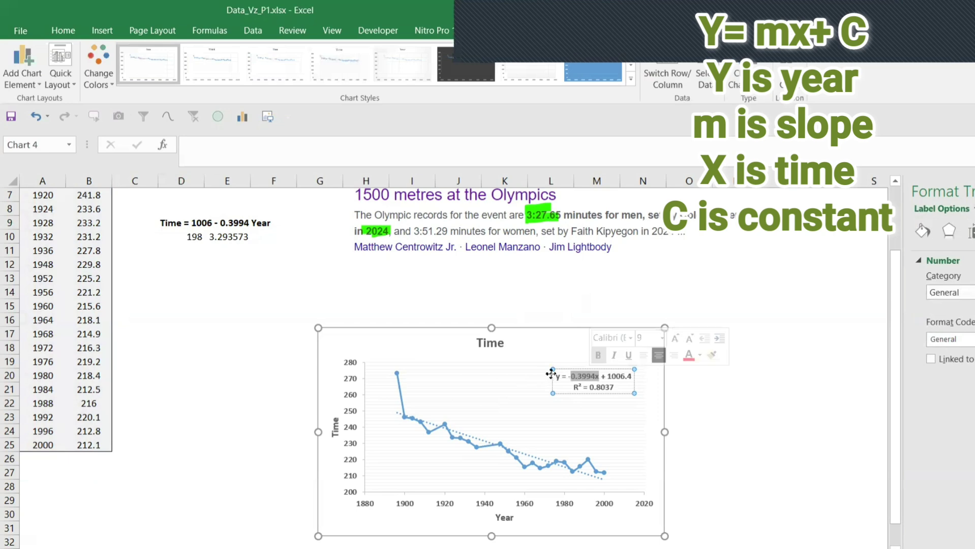
drag(555, 376, 680, 379)
key(ctrl+c)
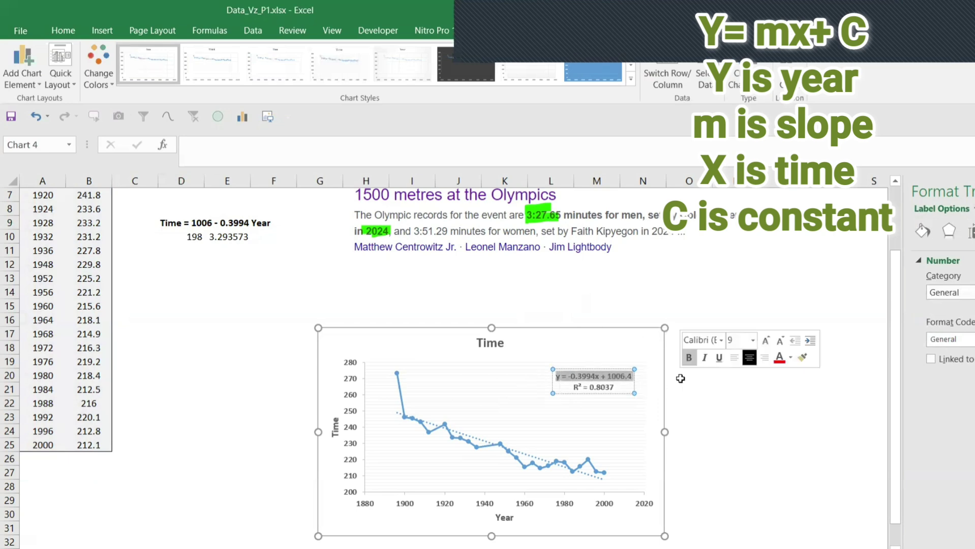
click(199, 262)
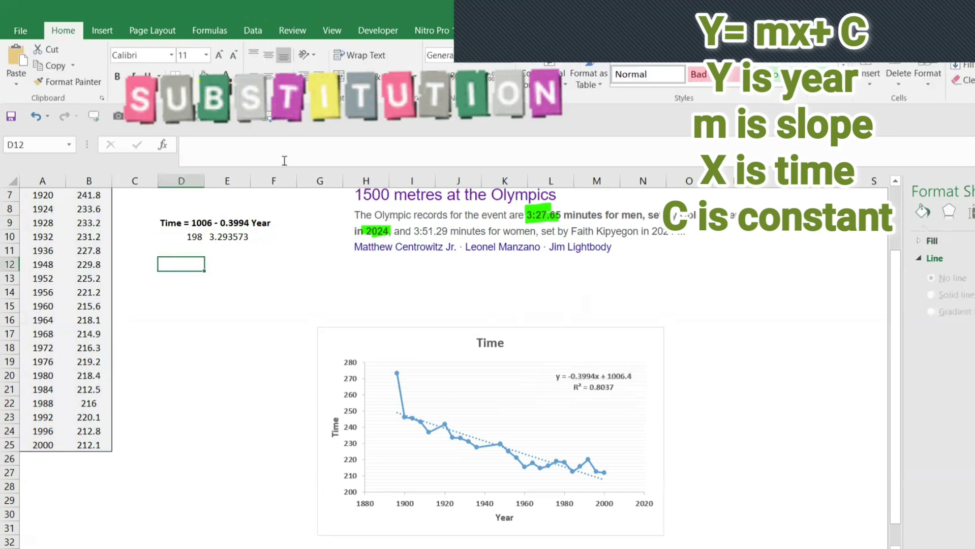
key(ctrl+v)
key(Return)
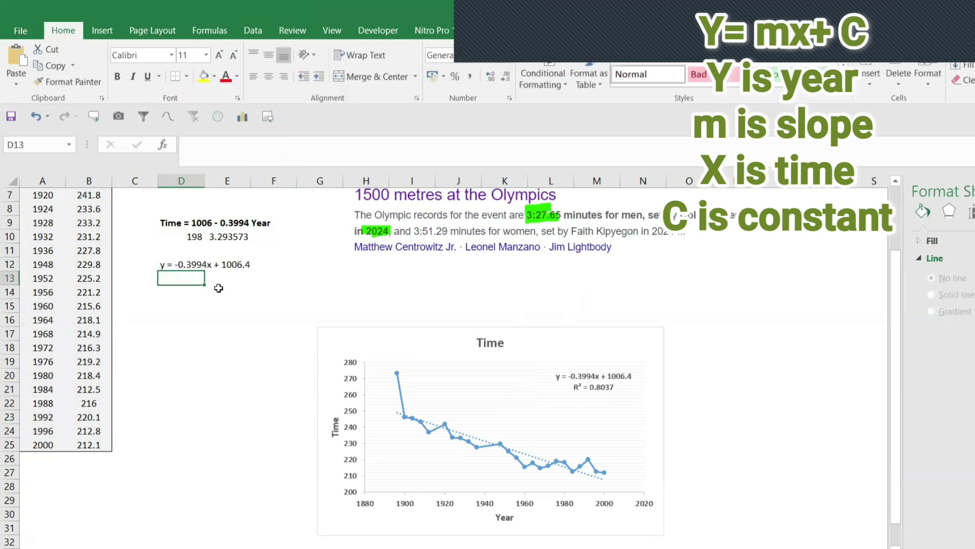
Substitute *2024 for x in the equation text in cell D12.
click(203, 221)
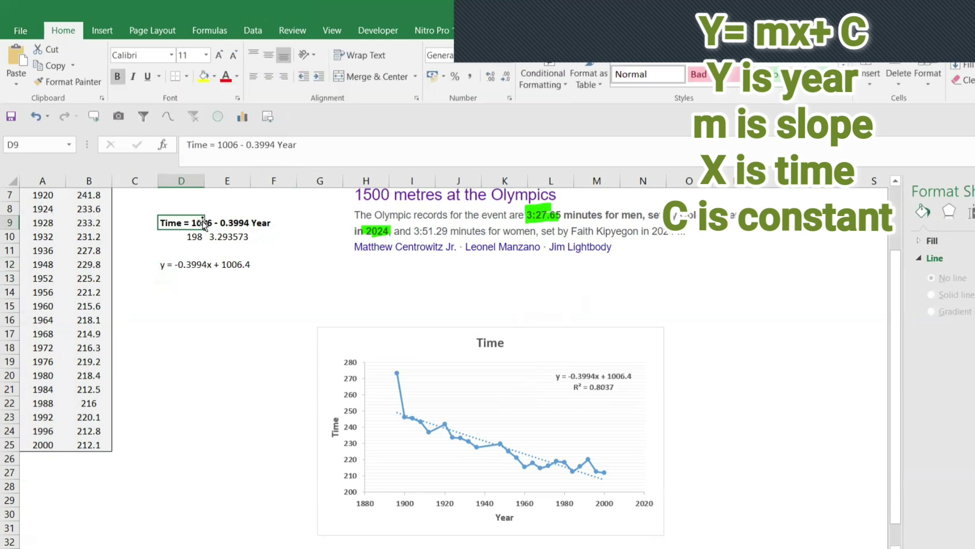
click(167, 264)
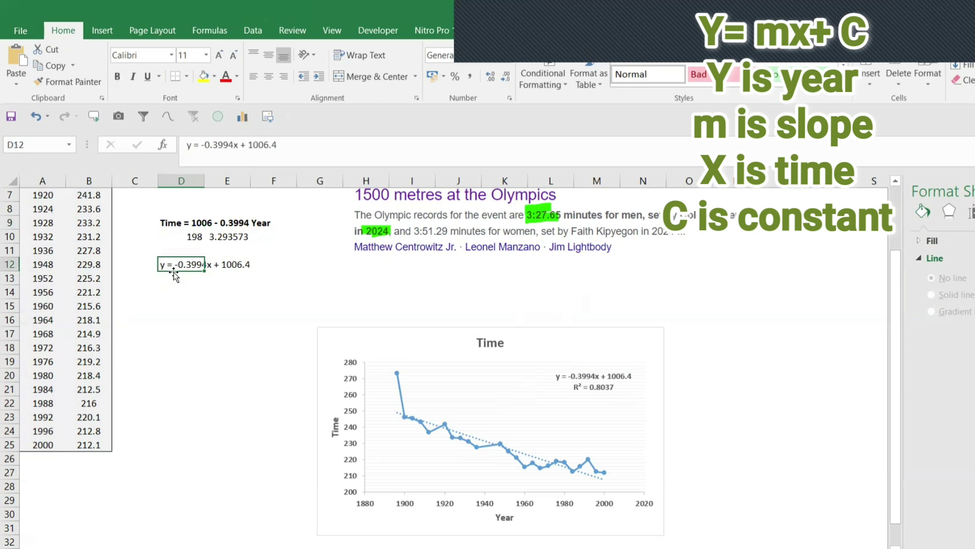
click(239, 147)
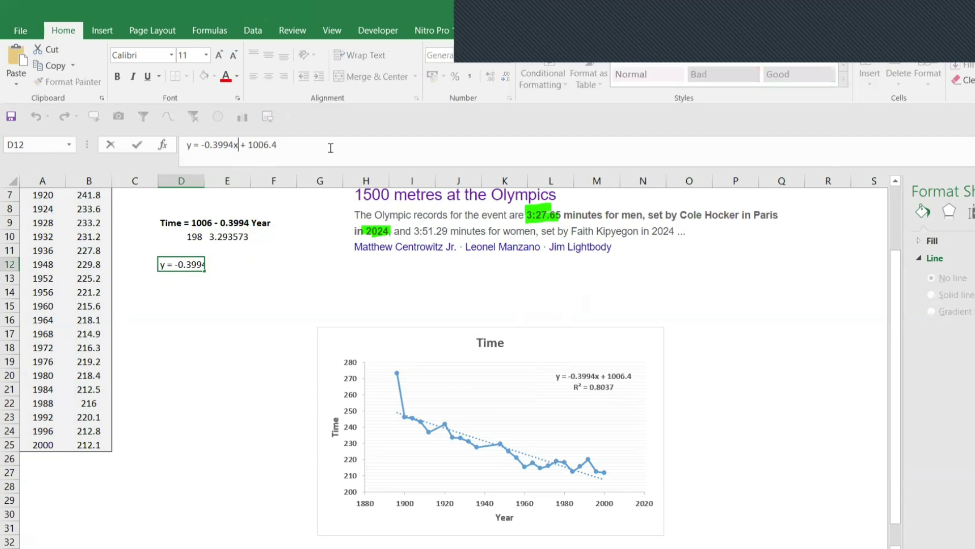
key(BackSpace)
text(2024)
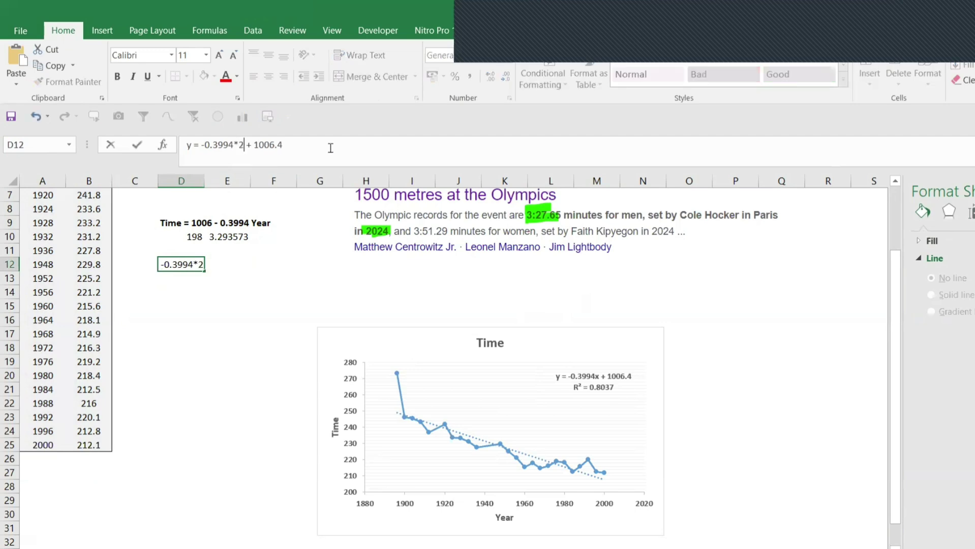
key(Return)
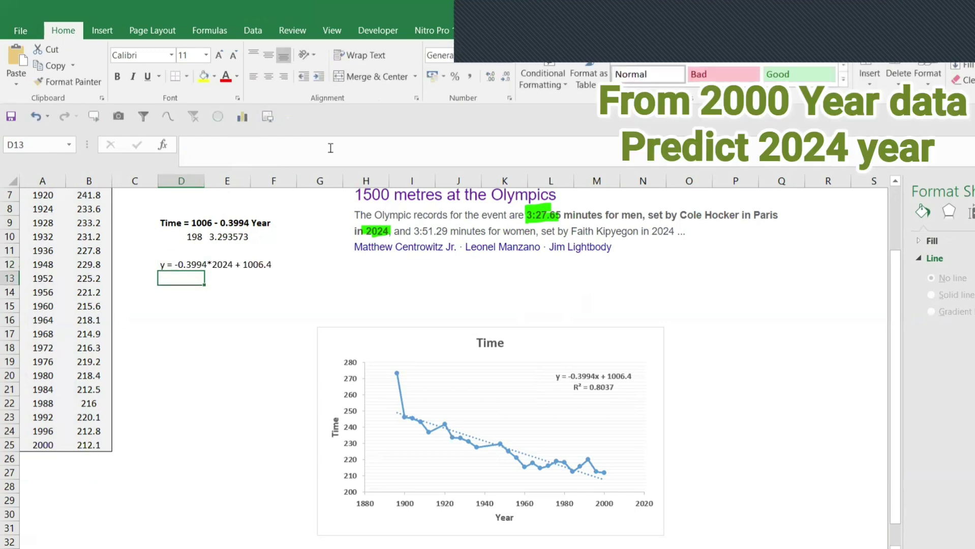
Remove the leading y from cell D12 so it calculates as the formula = -0.3994*2024 + 1006.4.
click(174, 265)
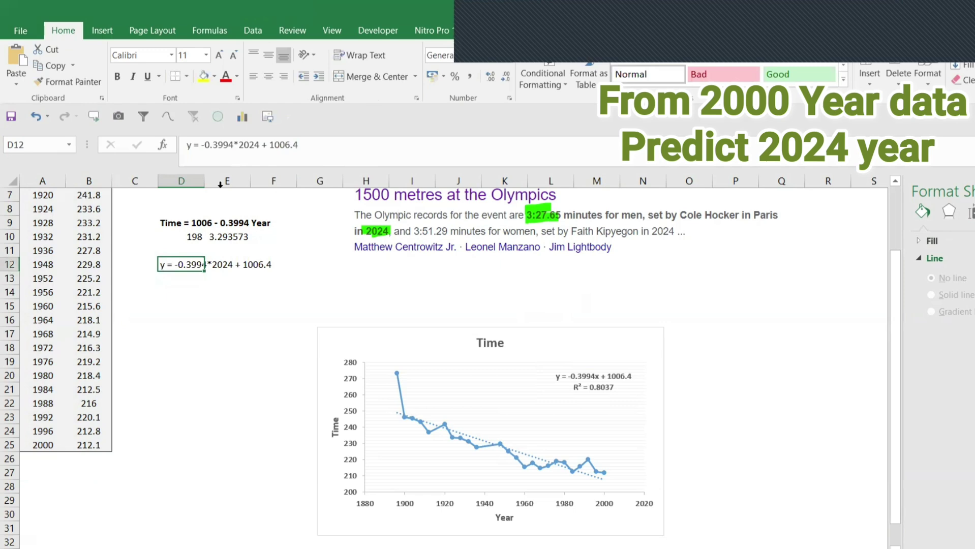
click(197, 145)
key(BackSpace)
key(BackSpace)
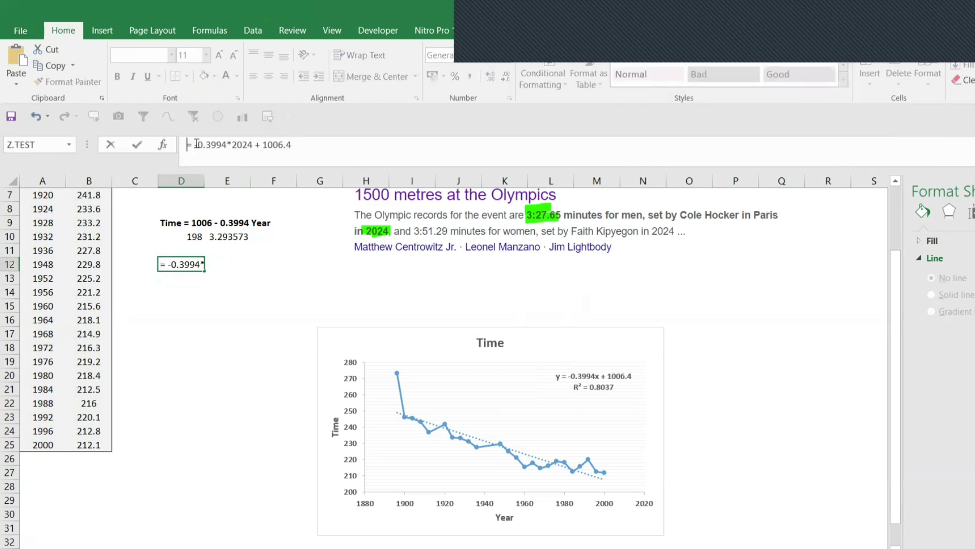
key(Return)
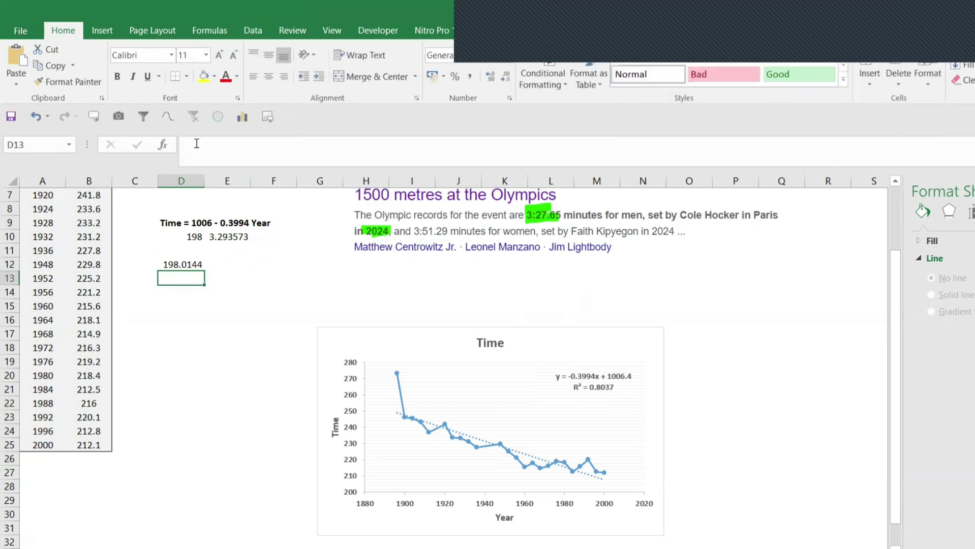
click(202, 263)
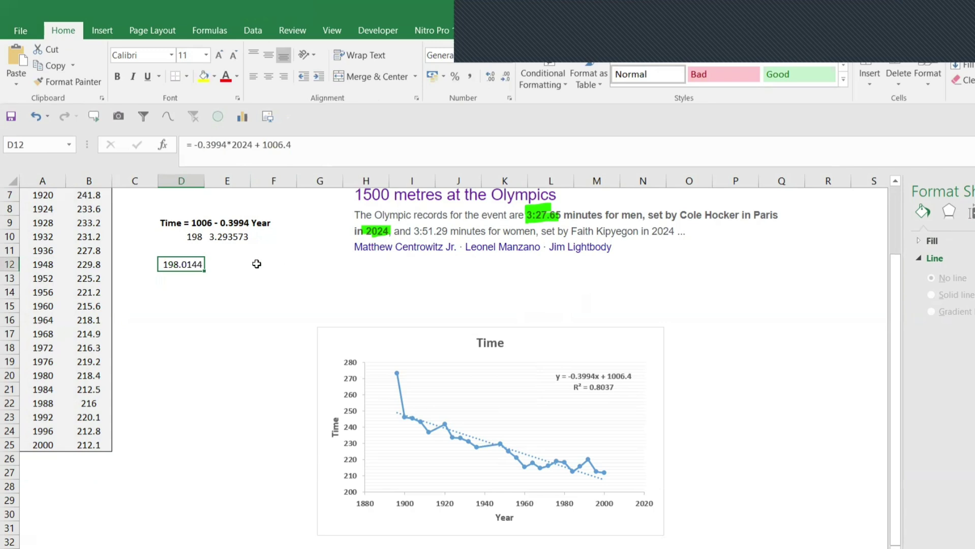
Convert the predicted time to minutes in cell E12 with the formula =D12/60.
click(242, 266)
text(=)
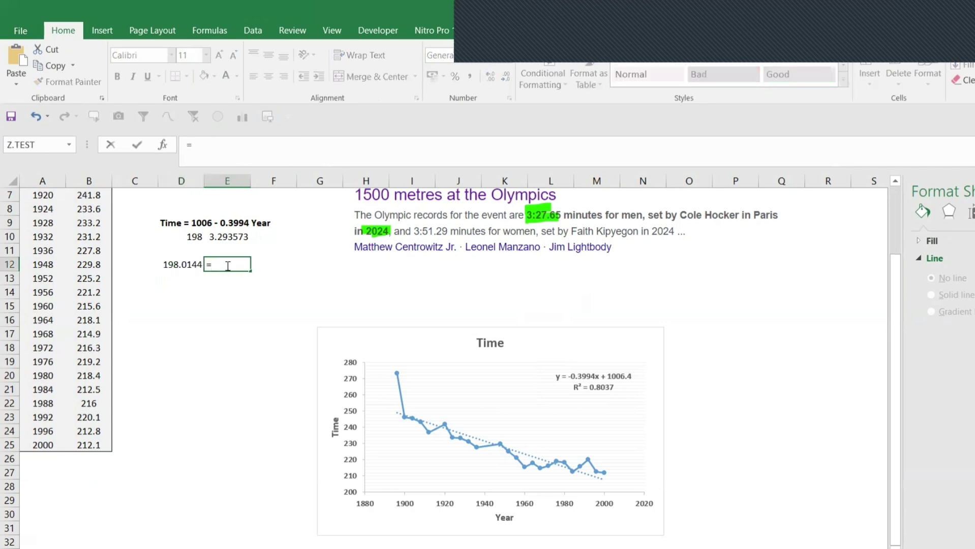
click(186, 265)
text(/)
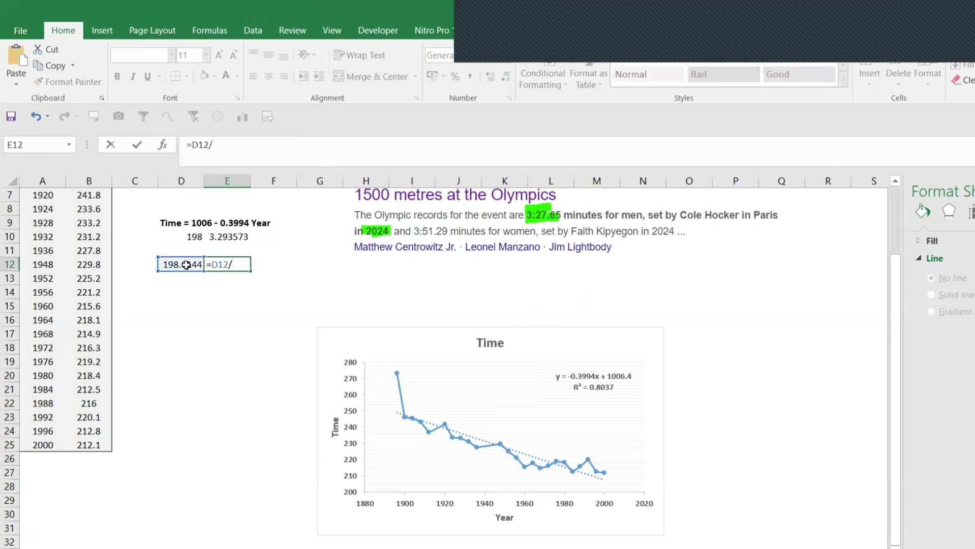
text(60)
key(Return)
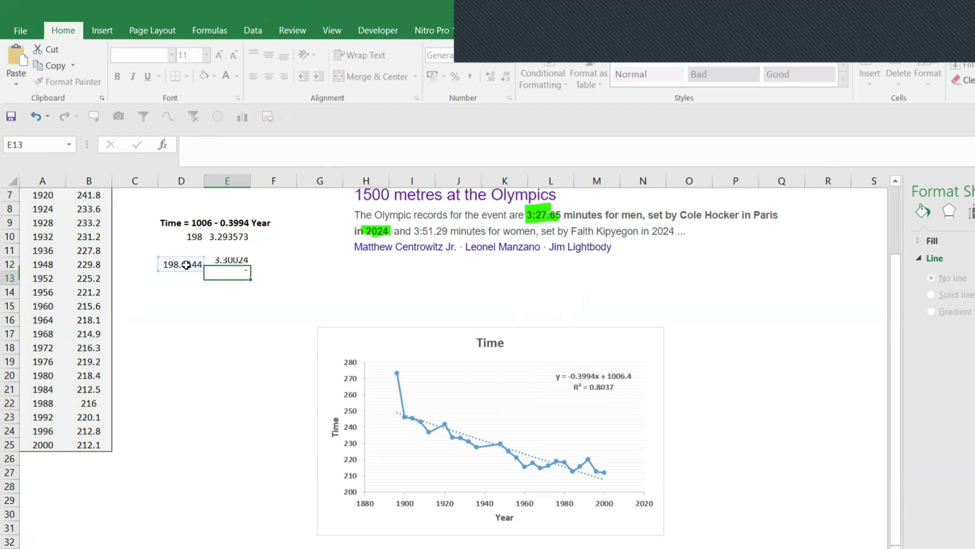
click(237, 264)
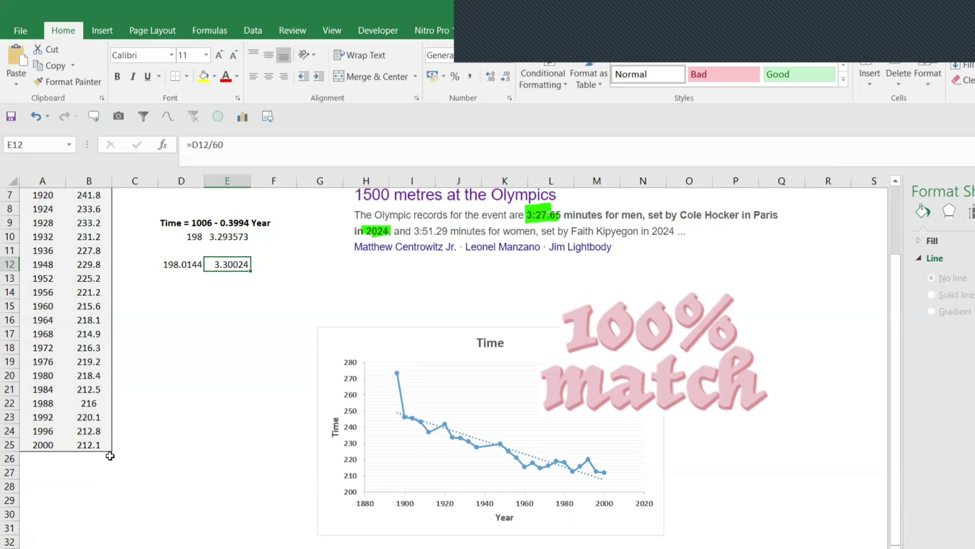
Enter the prediction year 2024 in cell D11, directly above the predicted time, and check the prediction cells.
click(63, 442)
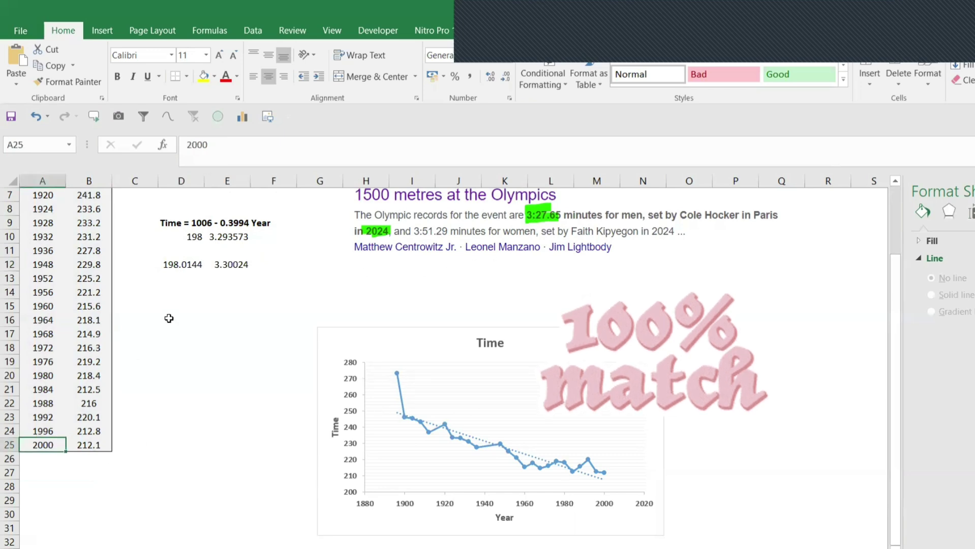
click(177, 249)
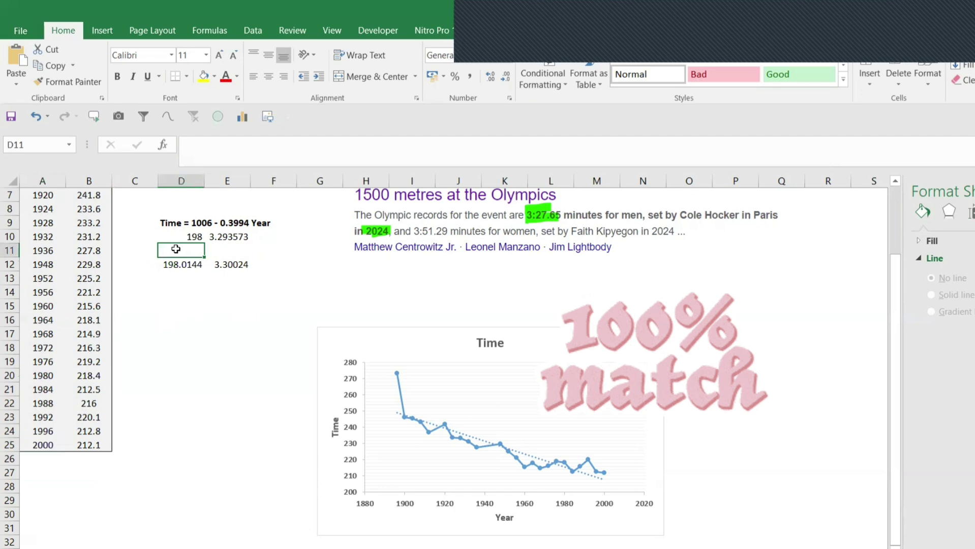
text(2024)
key(Return)
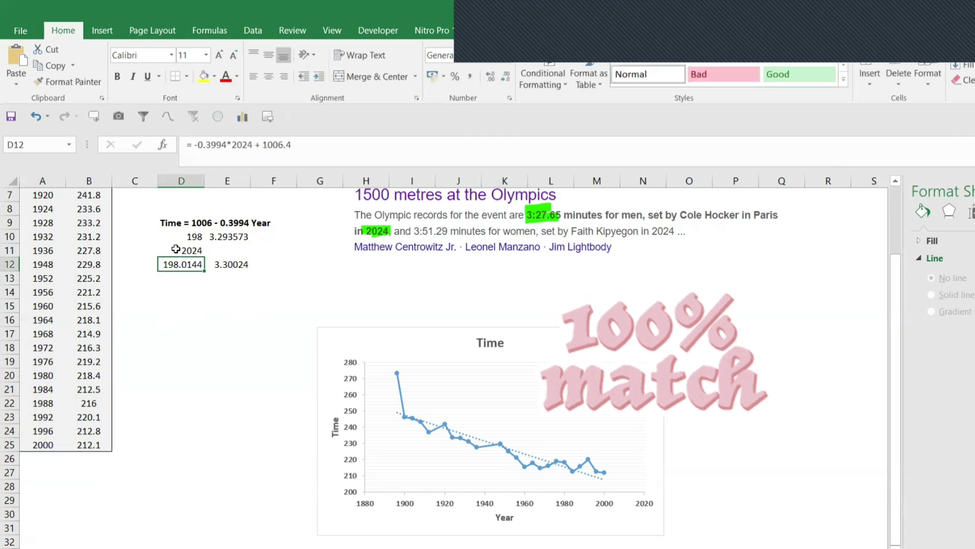
click(177, 252)
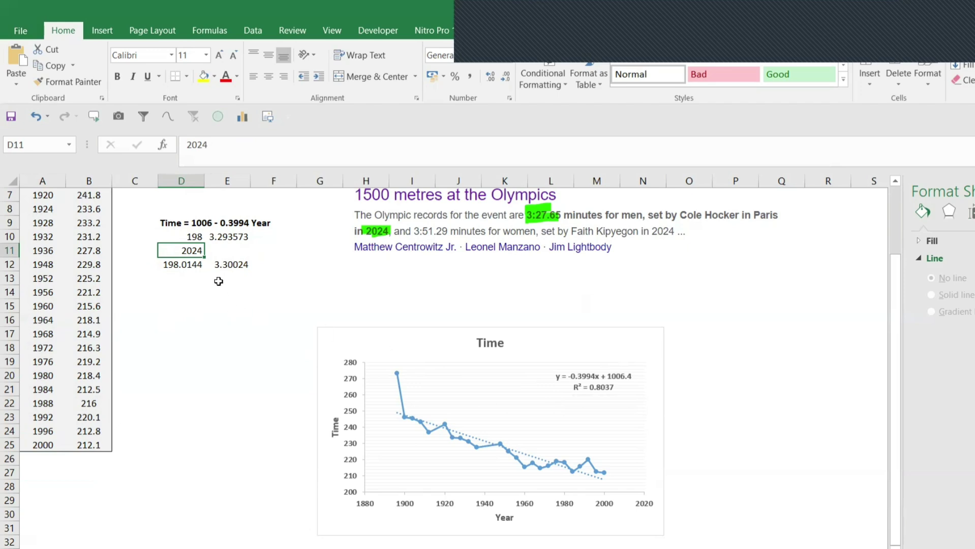
click(198, 265)
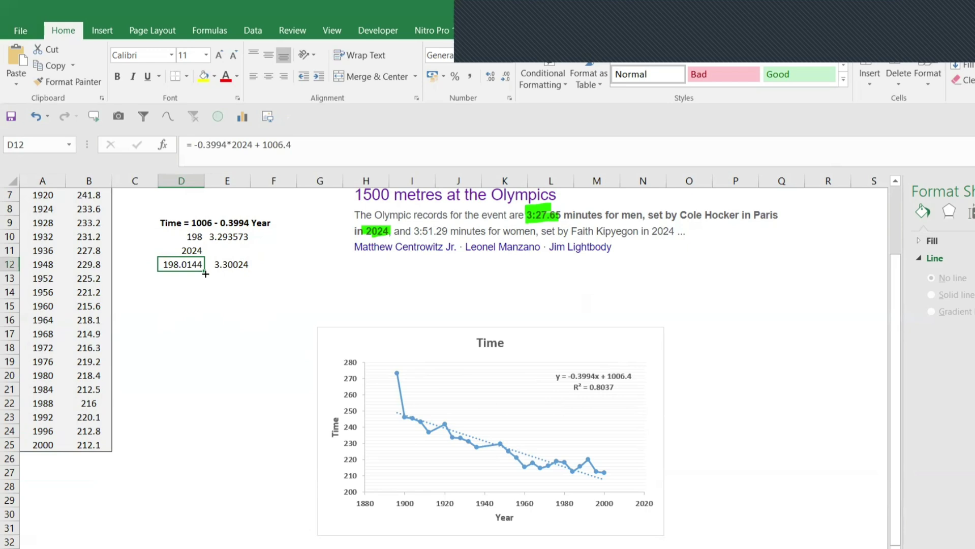
click(236, 269)
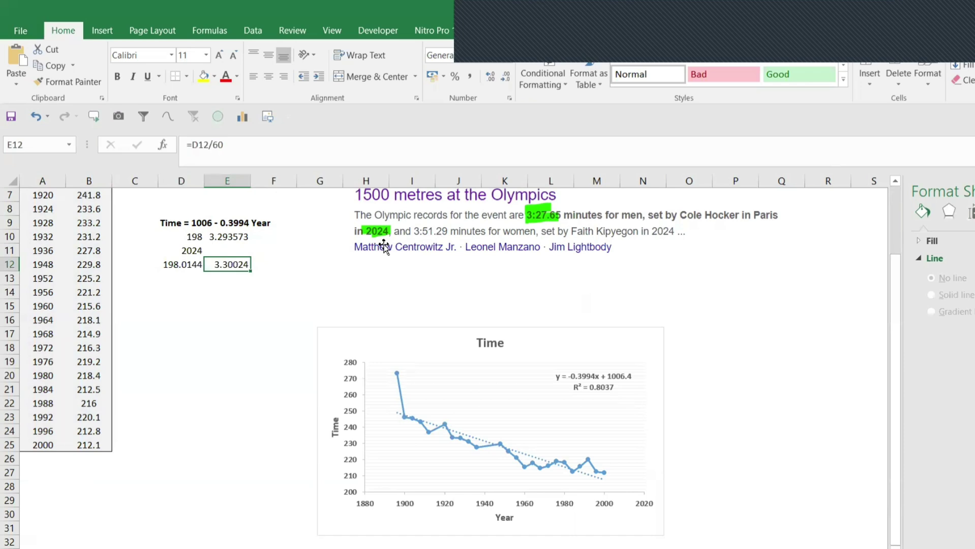
Move the chart up to start near row 14 and enlarge it to reach about column P and row 30.
drag(366, 336, 366, 298)
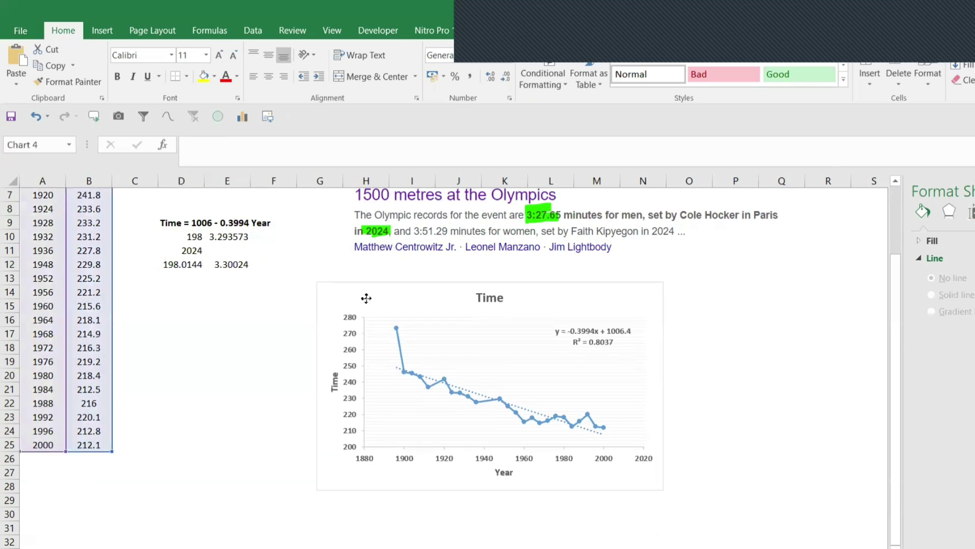
drag(664, 490, 742, 519)
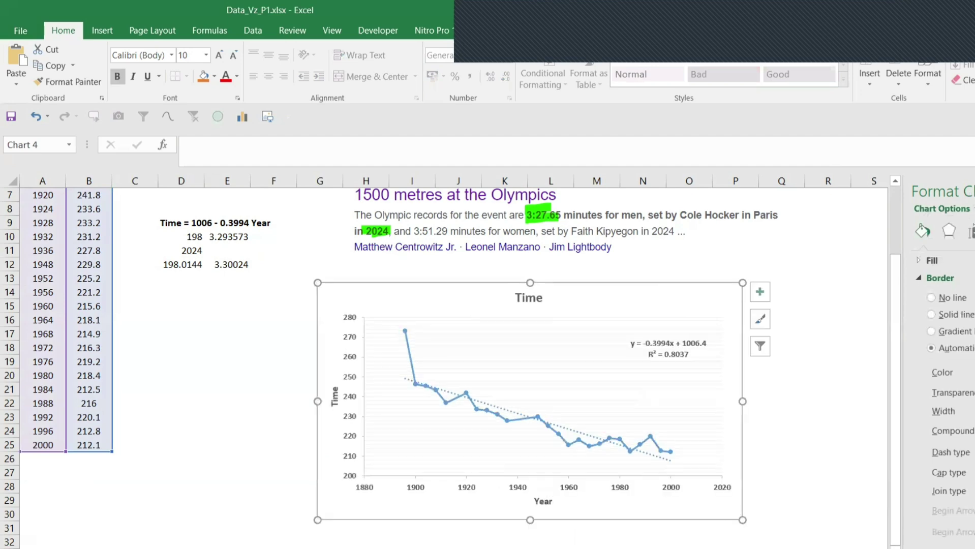
Try second- and third-order polynomial fits for the chart's trendline, and return it to a linear fit.
click(564, 428)
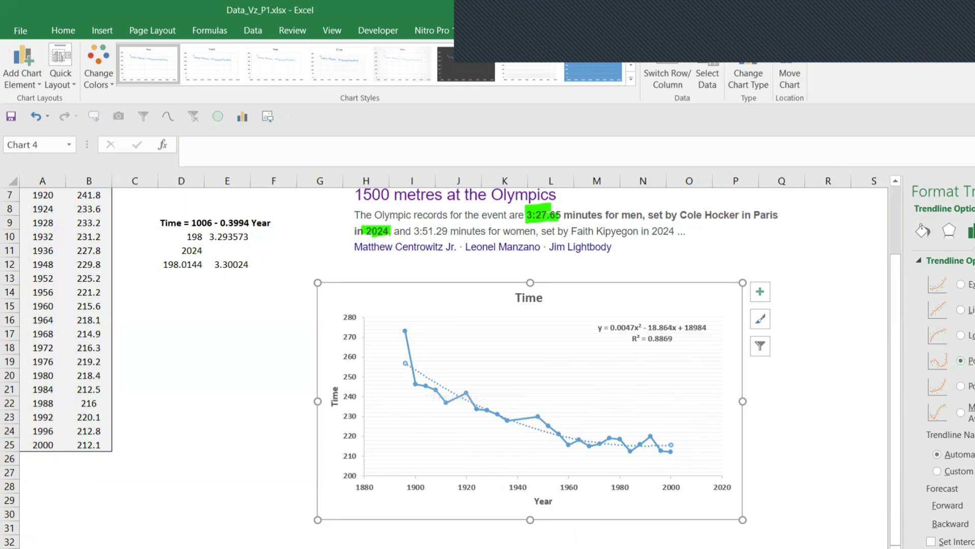
click(974, 360)
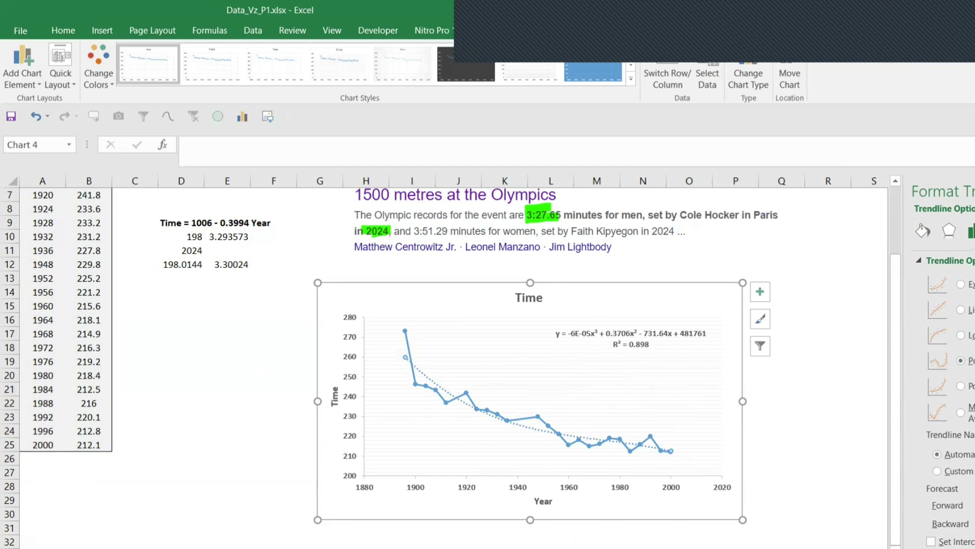
click(960, 309)
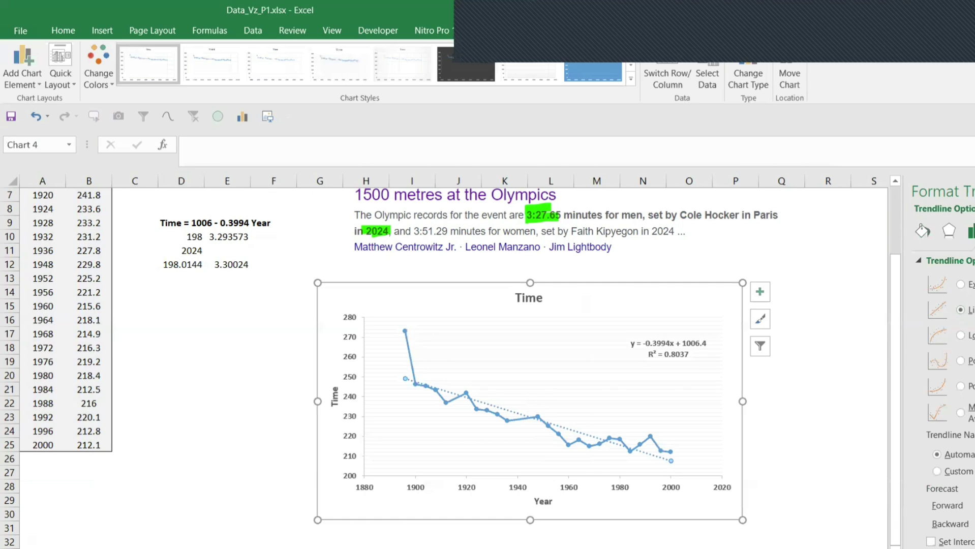
Close the trendline formatting options and move the chart up to start near row 12.
click(971, 191)
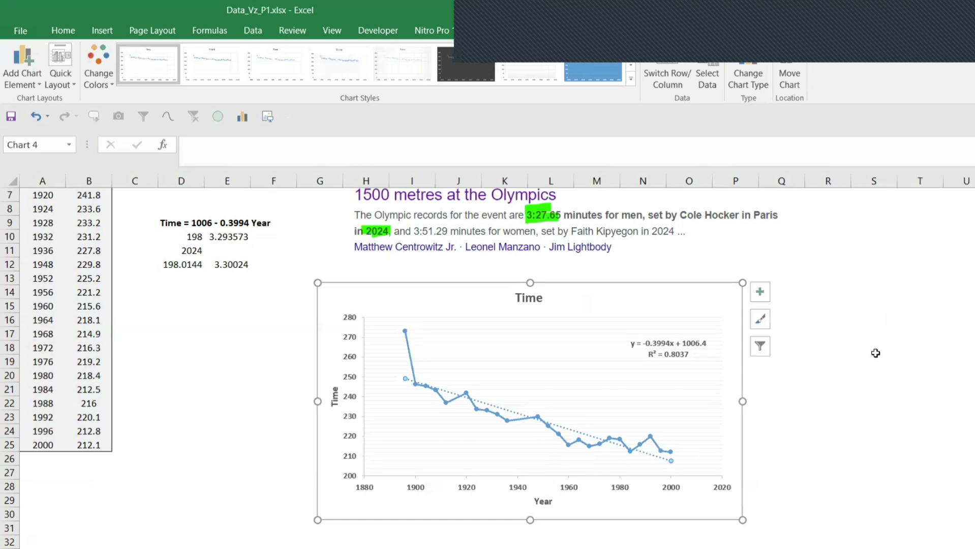
scroll(871, 365, up, 2)
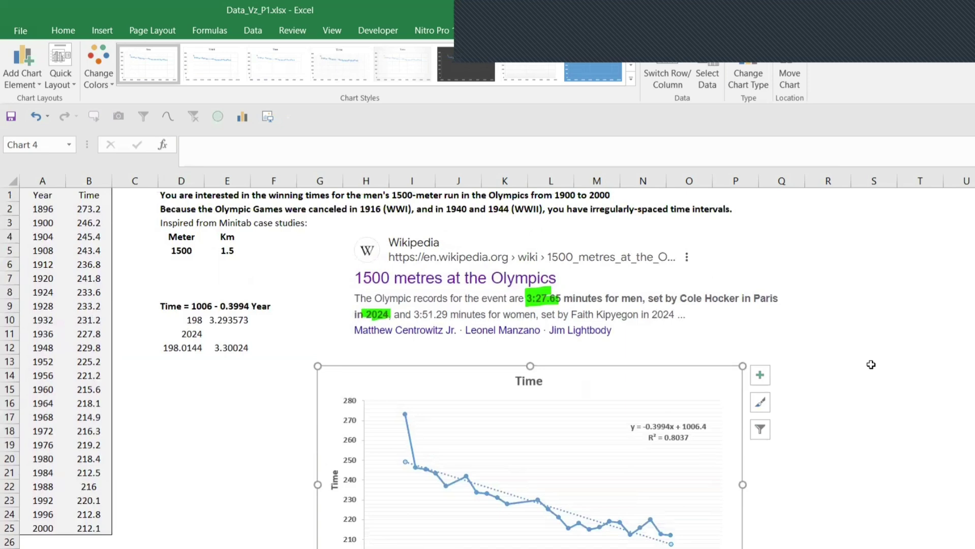
mouse_move(717, 379)
mouse_down()
mouse_move(715, 347)
mouse_move(715, 363)
mouse_up()
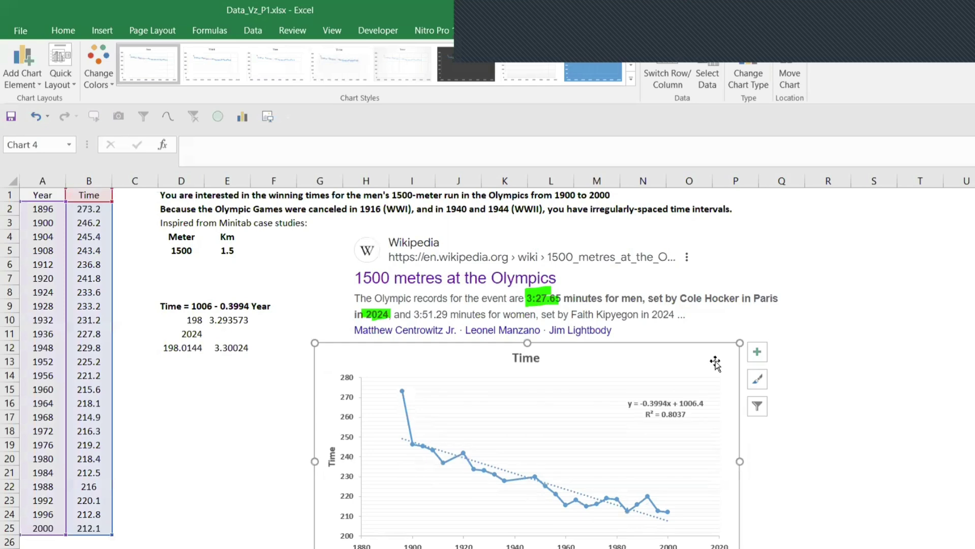